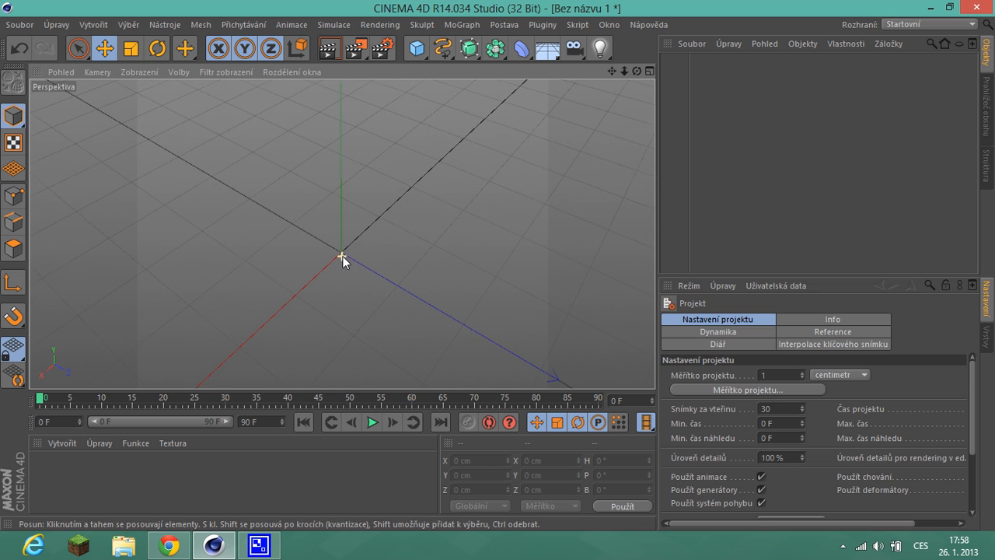
{"action": "scroll", "coordinate": [341, 247], "scroll_direction": "up", "scroll_amount": 2}
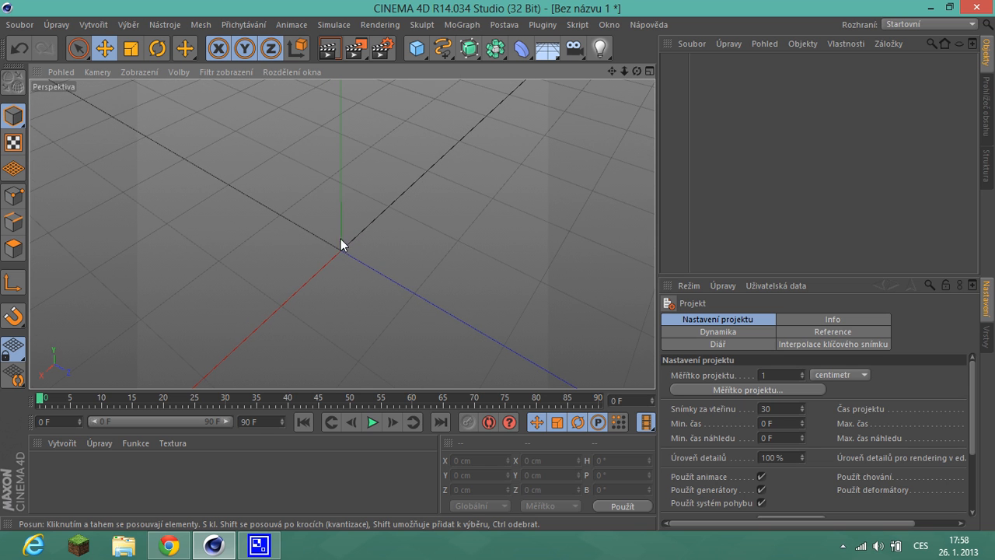
{"action": "scroll", "coordinate": [356, 235], "scroll_direction": "down", "scroll_amount": 3}
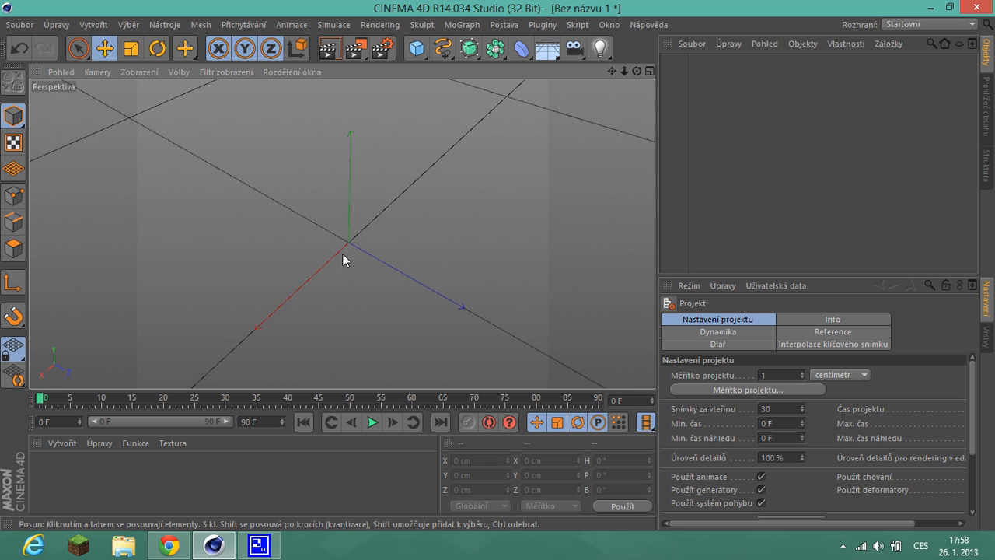
{"action": "scroll", "coordinate": [340, 241], "scroll_direction": "up", "scroll_amount": 2}
{"action": "scroll", "coordinate": [357, 244], "scroll_direction": "up", "scroll_amount": 1}
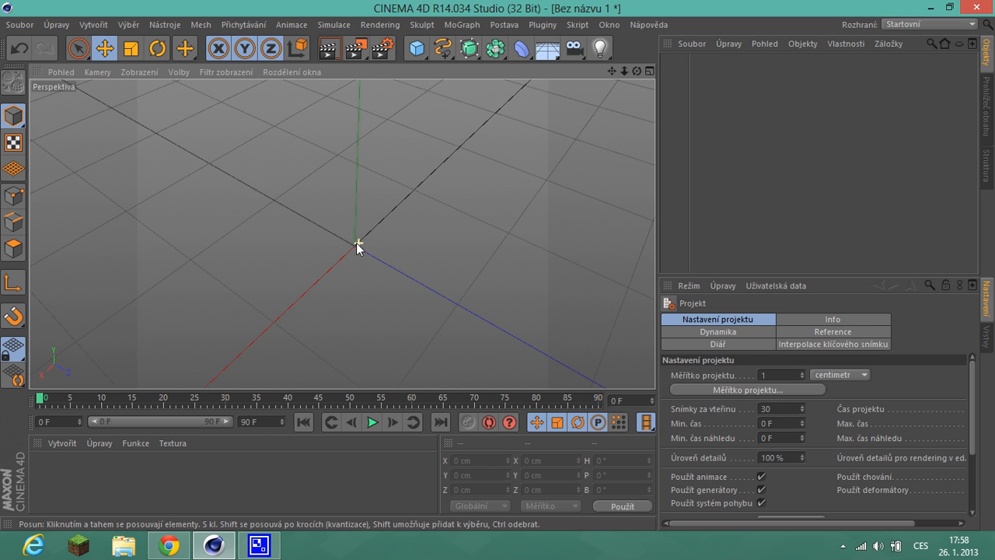
{"action": "scroll", "coordinate": [355, 248], "scroll_direction": "down", "scroll_amount": 3}
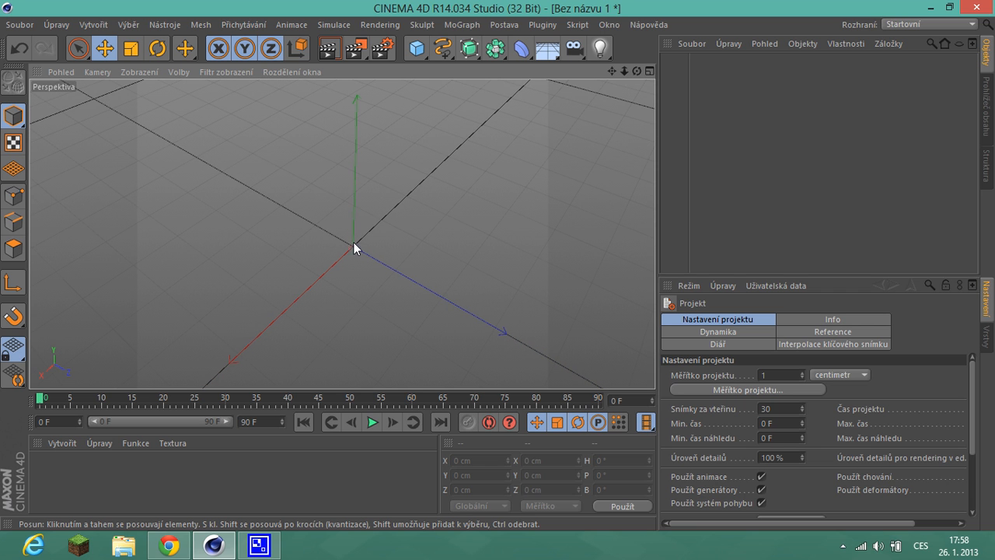
{"action": "scroll", "coordinate": [353, 248], "scroll_direction": "up", "scroll_amount": 3}
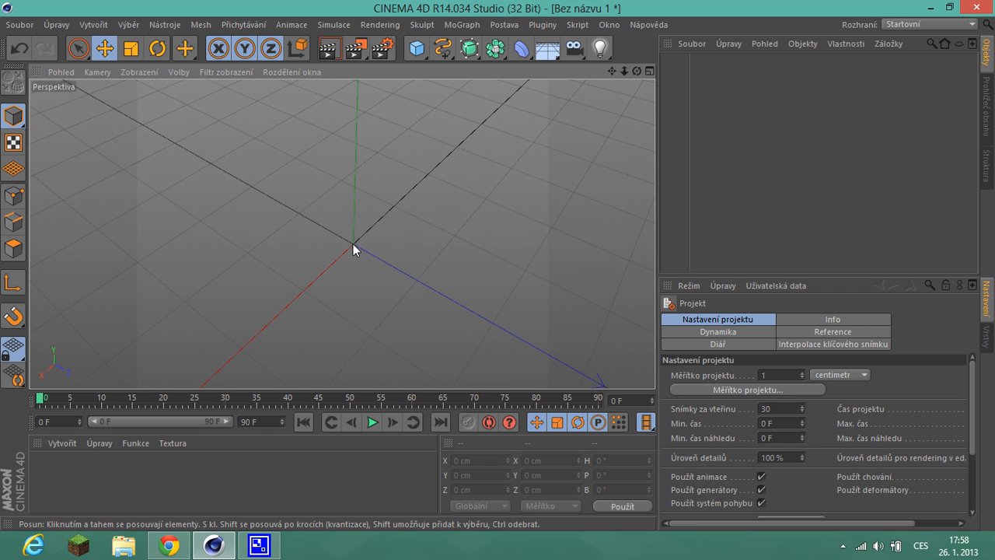
{"action": "scroll", "coordinate": [354, 244], "scroll_direction": "down", "scroll_amount": 2}
{"action": "scroll", "coordinate": [293, 195], "scroll_direction": "up", "scroll_amount": 3}
{"action": "scroll", "coordinate": [381, 254], "scroll_direction": "down", "scroll_amount": 3}
{"action": "scroll", "coordinate": [398, 276], "scroll_direction": "up", "scroll_amount": 2}
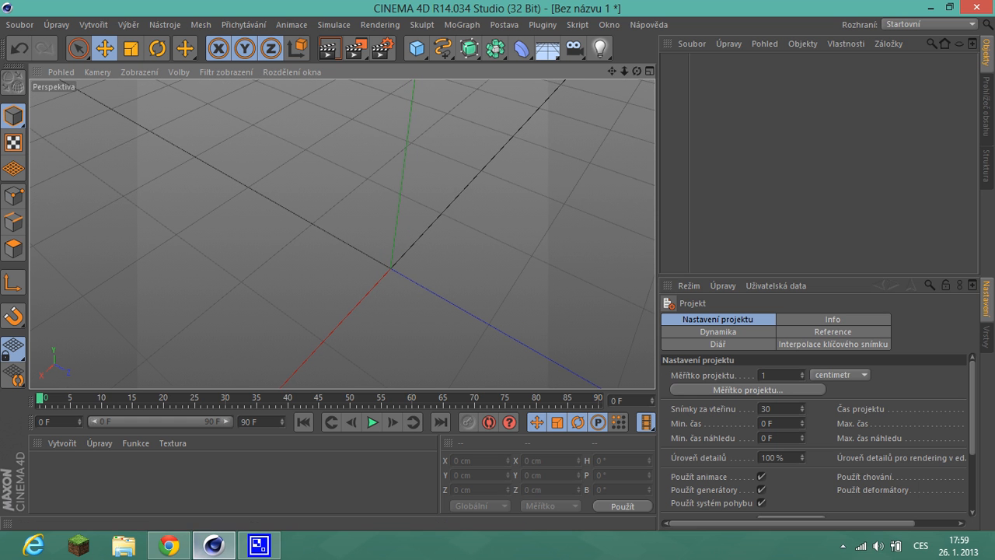
Switch to Chrome and look through the list of pack and rig links in the Cinema 4D Minecraft forum post.
{"action": "left_click", "coordinate": [181, 550]}
{"action": "scroll", "coordinate": [456, 96], "scroll_direction": "up", "scroll_amount": 3}
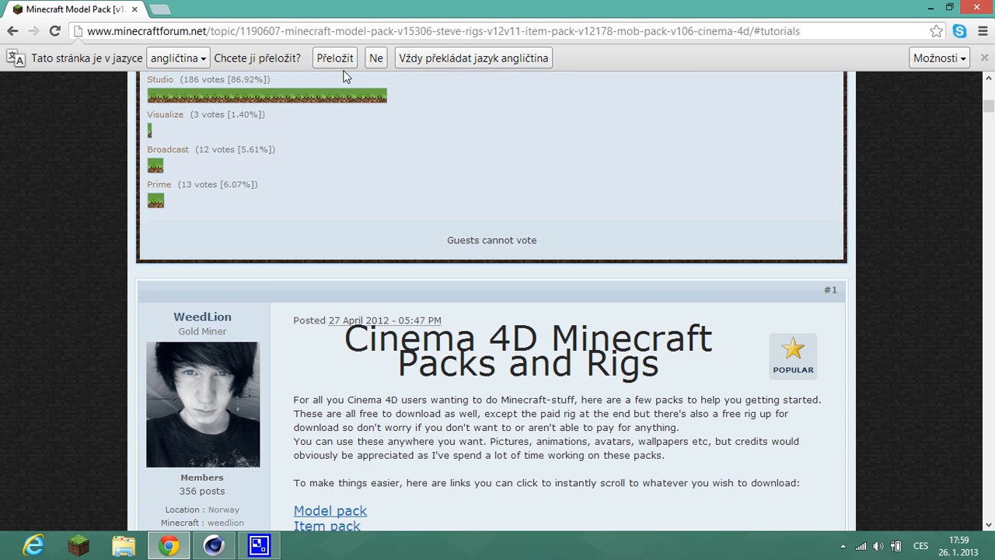
{"action": "scroll", "coordinate": [632, 181], "scroll_direction": "down", "scroll_amount": 4}
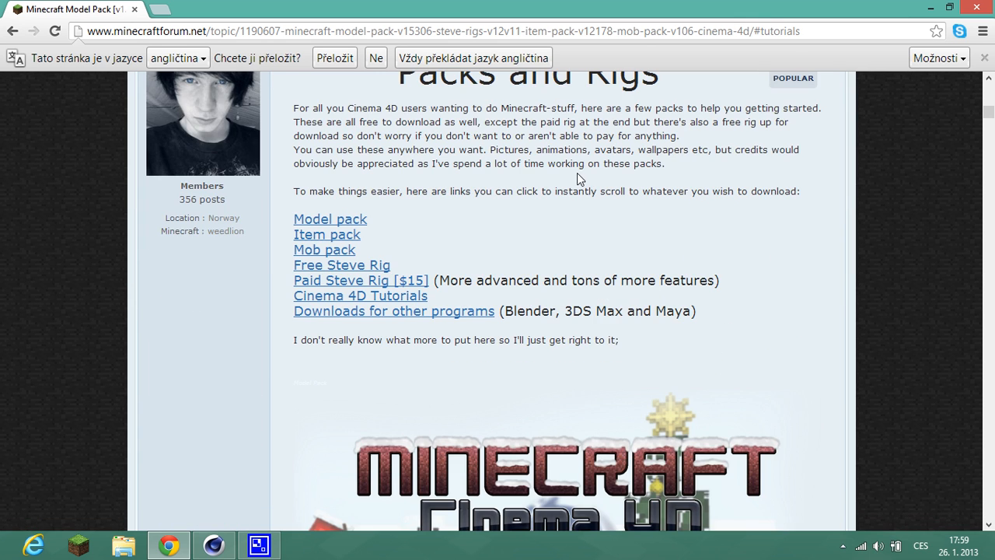
{"action": "scroll", "coordinate": [738, 249], "scroll_direction": "down", "scroll_amount": 2}
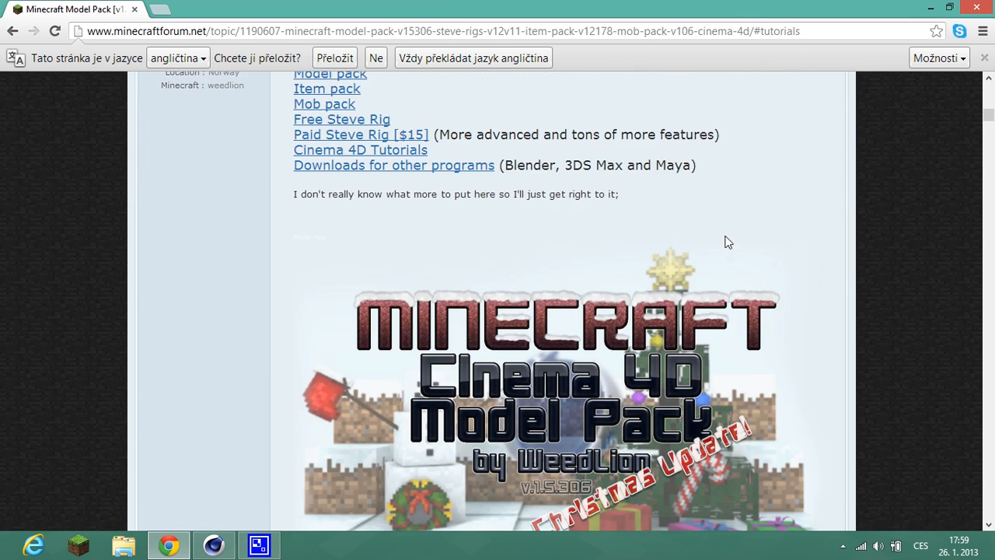
{"action": "scroll", "coordinate": [726, 240], "scroll_direction": "up", "scroll_amount": 2}
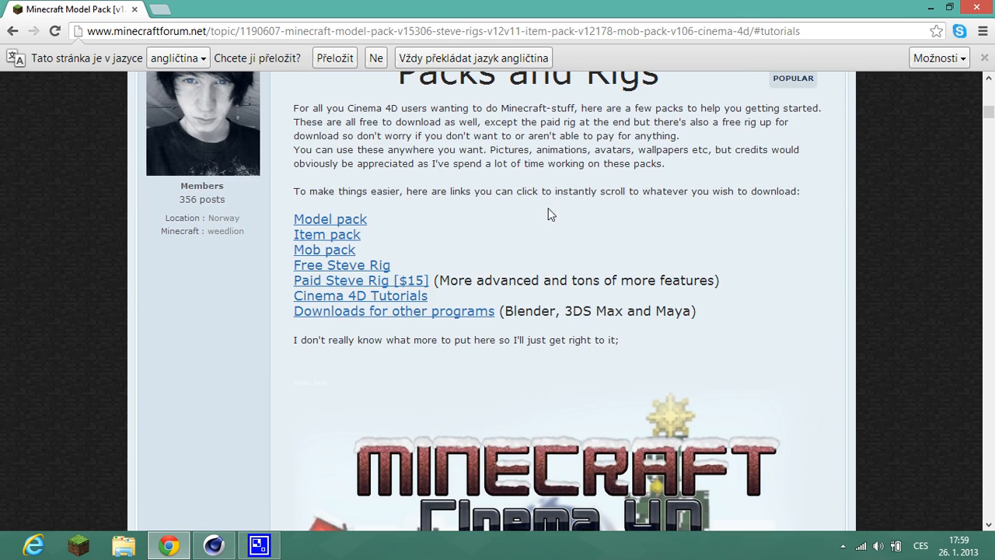
Go to the post's Free Steve Rig section and open the Mediafire download page for Rigs v.1.2.
{"action": "left_click", "coordinate": [356, 267]}
{"action": "scroll", "coordinate": [528, 263], "scroll_direction": "down", "scroll_amount": 2}
{"action": "scroll", "coordinate": [529, 265], "scroll_direction": "up", "scroll_amount": 4}
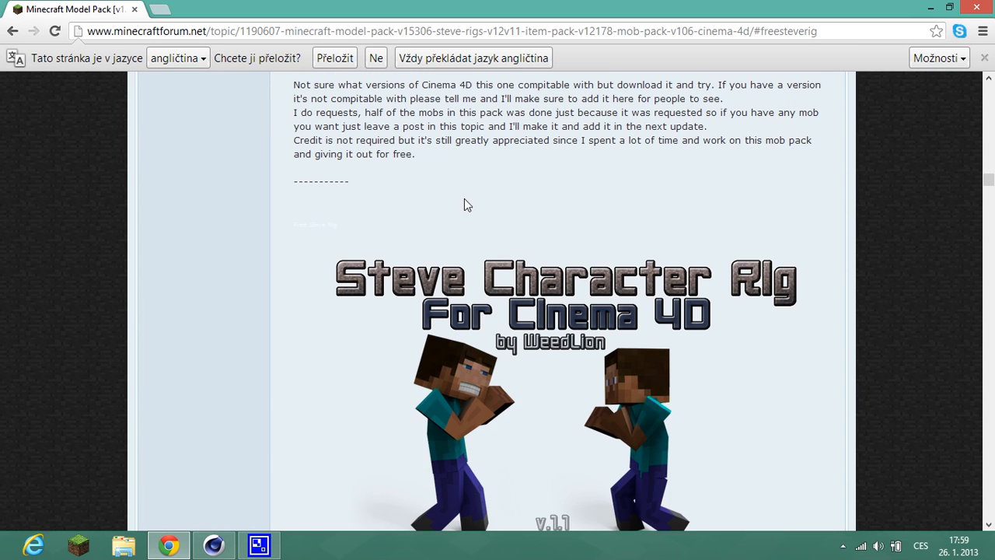
{"action": "scroll", "coordinate": [459, 155], "scroll_direction": "down", "scroll_amount": 15}
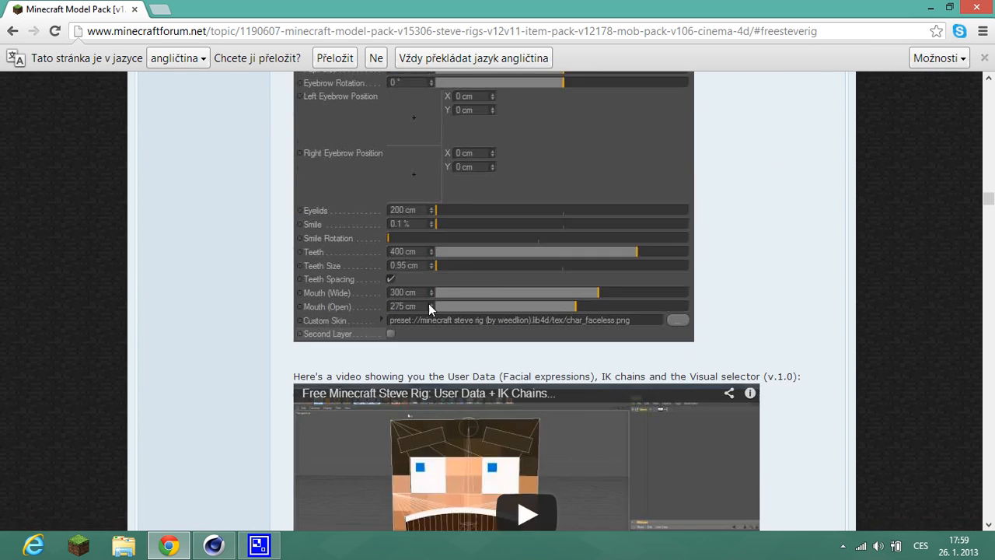
{"action": "scroll", "coordinate": [467, 309], "scroll_direction": "down", "scroll_amount": 1}
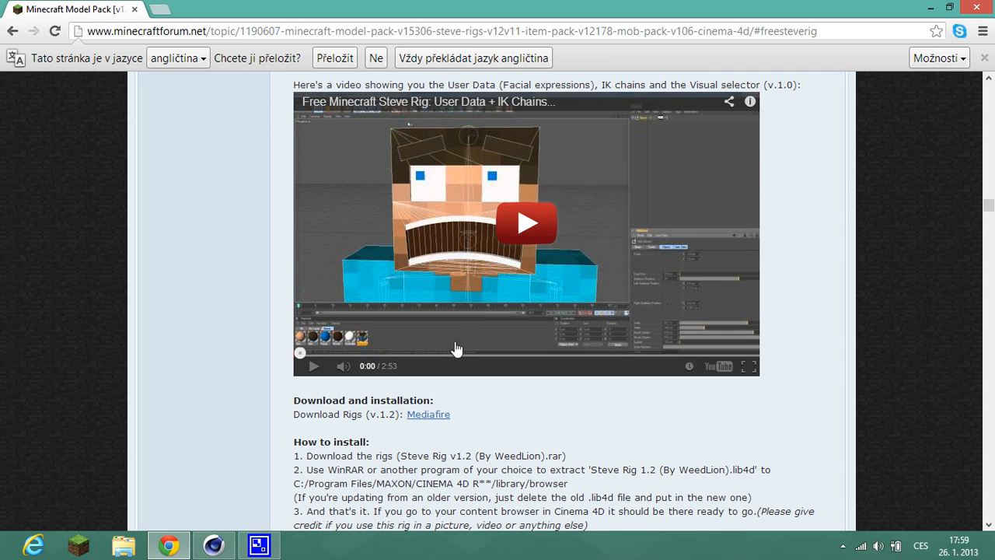
{"action": "left_click", "coordinate": [429, 416]}
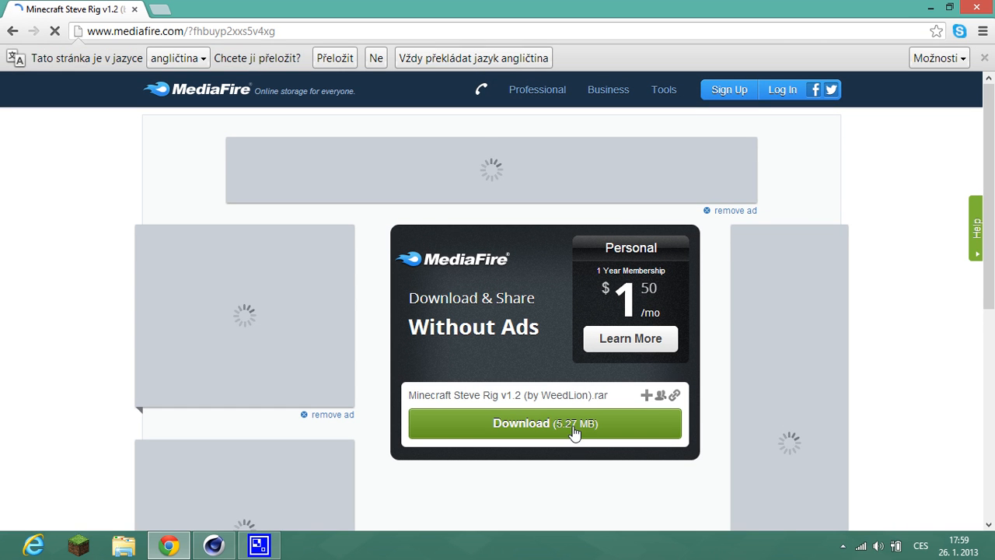
Return to the Minecraft forum thread and switch back to Cinema 4D.
{"action": "left_click", "coordinate": [11, 31]}
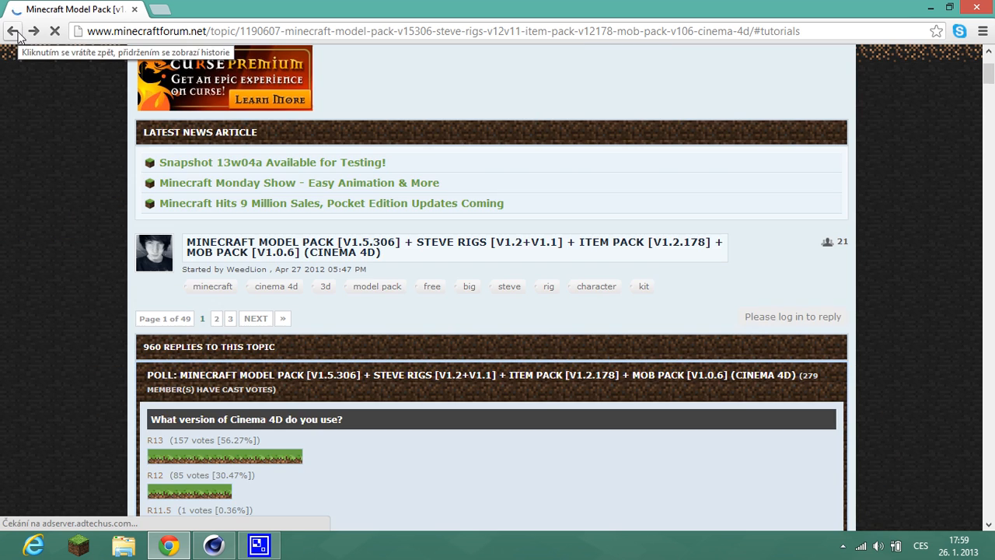
{"action": "scroll", "coordinate": [378, 322], "scroll_direction": "down", "scroll_amount": 2}
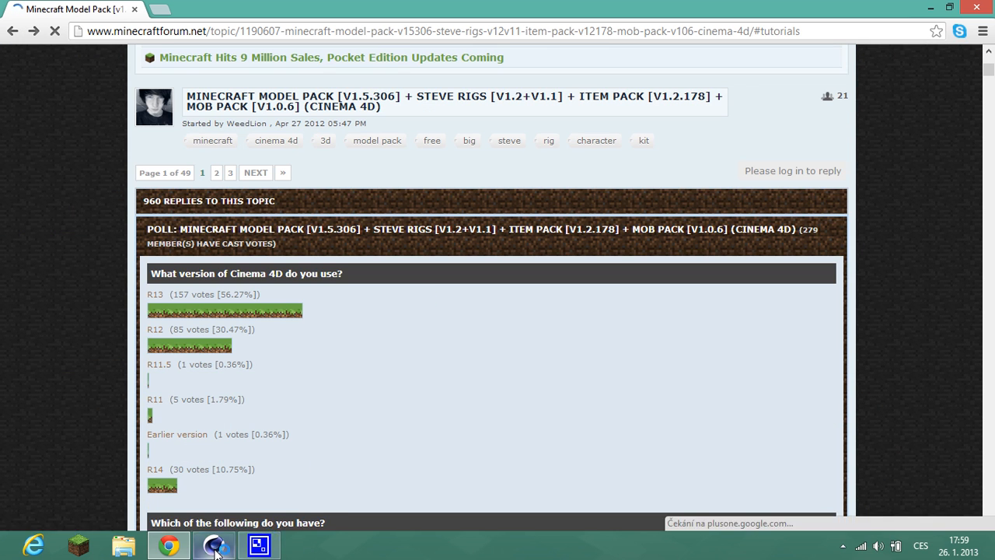
{"action": "left_click", "coordinate": [214, 546]}
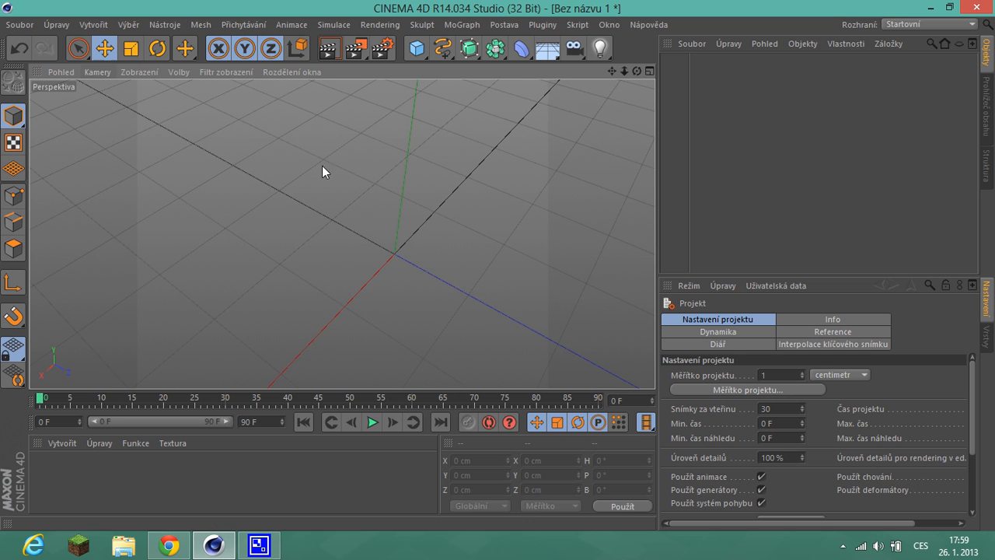
{"action": "scroll", "coordinate": [406, 187], "scroll_direction": "up", "scroll_amount": 2}
Open the library file Minecraft Steve Rig v1.2 (by WeedLion).lib4d.
{"action": "left_click", "coordinate": [31, 28]}
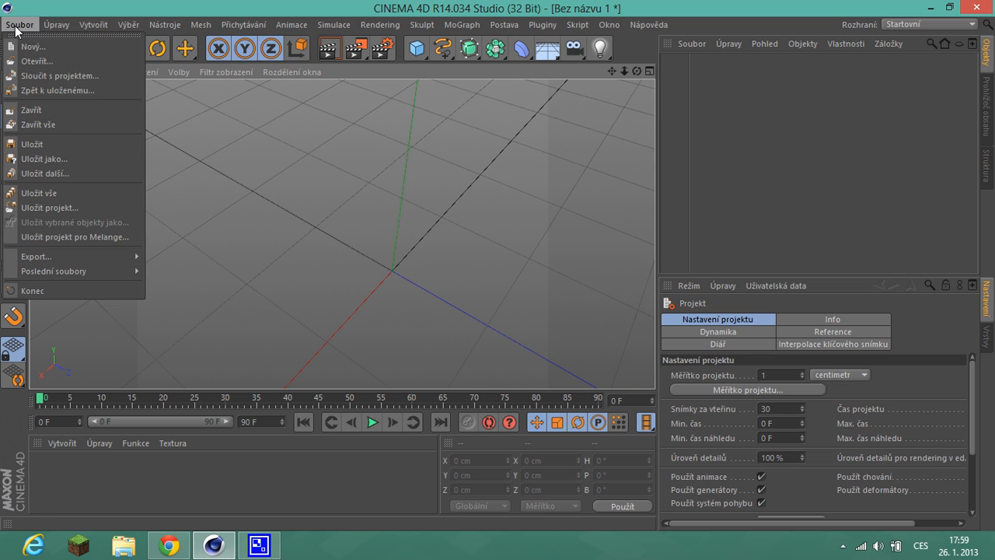
{"action": "left_click", "coordinate": [46, 57]}
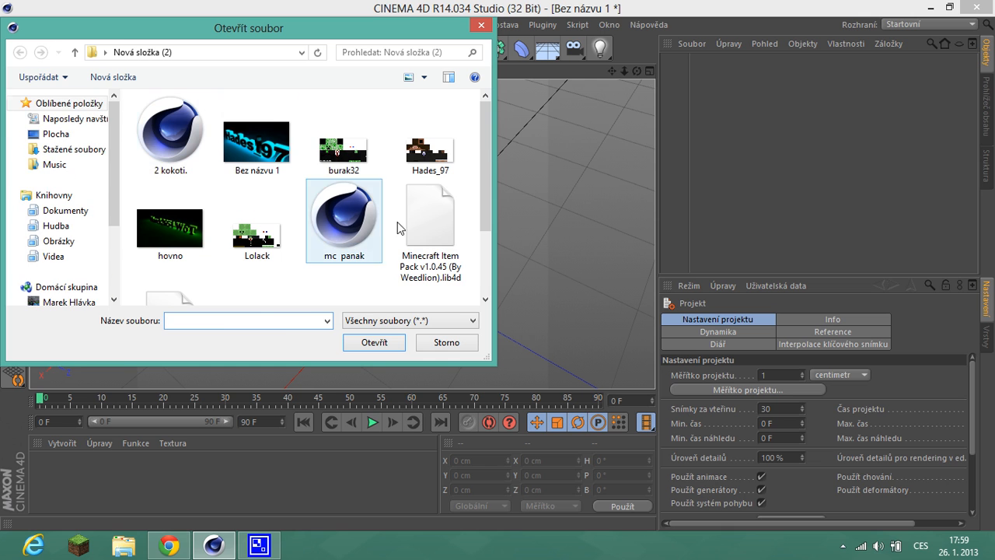
{"action": "left_click", "coordinate": [435, 214]}
{"action": "scroll", "coordinate": [420, 208], "scroll_direction": "down", "scroll_amount": 1}
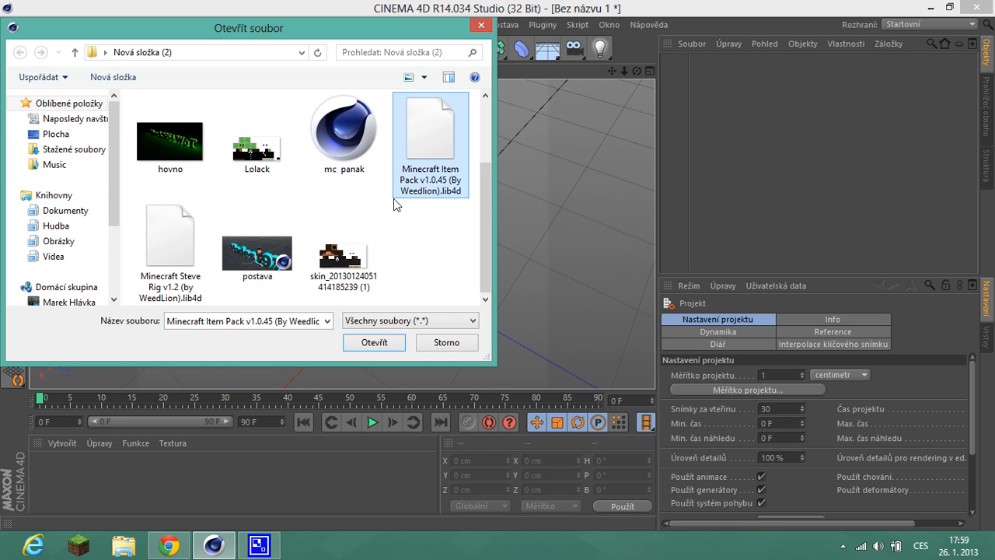
{"action": "left_click", "coordinate": [199, 232]}
{"action": "left_click", "coordinate": [370, 340]}
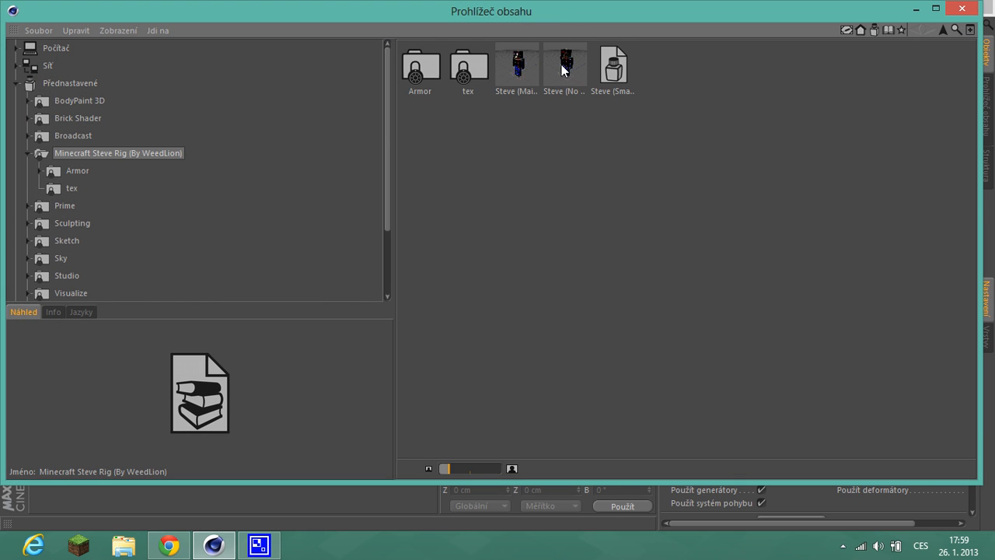
Load the Steve (Main) preset from the Minecraft Steve Rig library into the scene and close the content browser.
{"action": "left_click", "coordinate": [565, 69]}
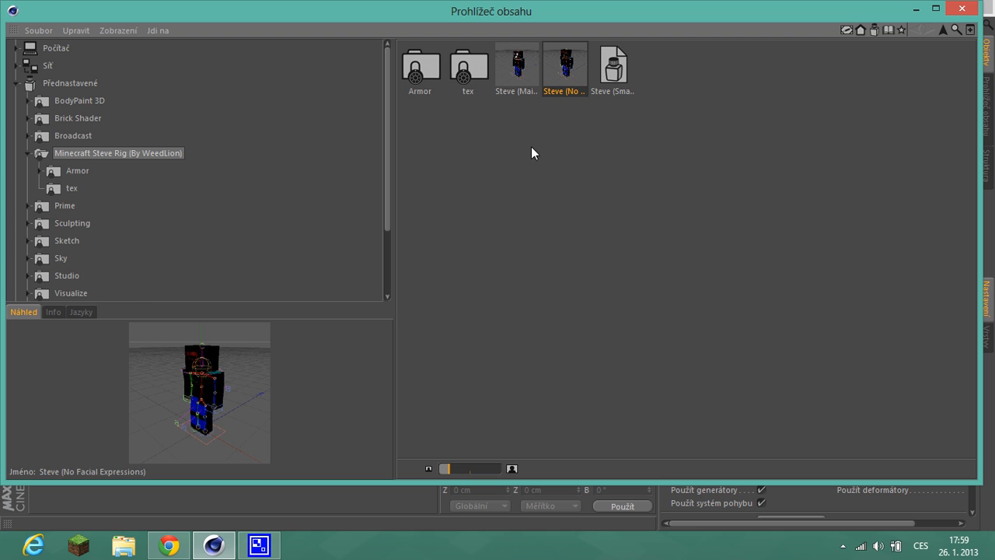
{"action": "left_click", "coordinate": [518, 84]}
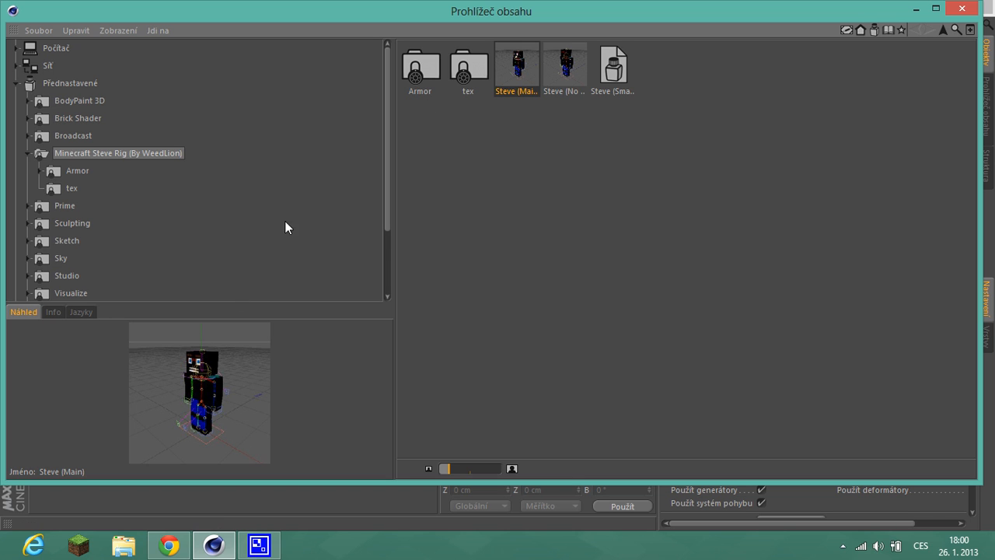
{"action": "double_click", "coordinate": [528, 85]}
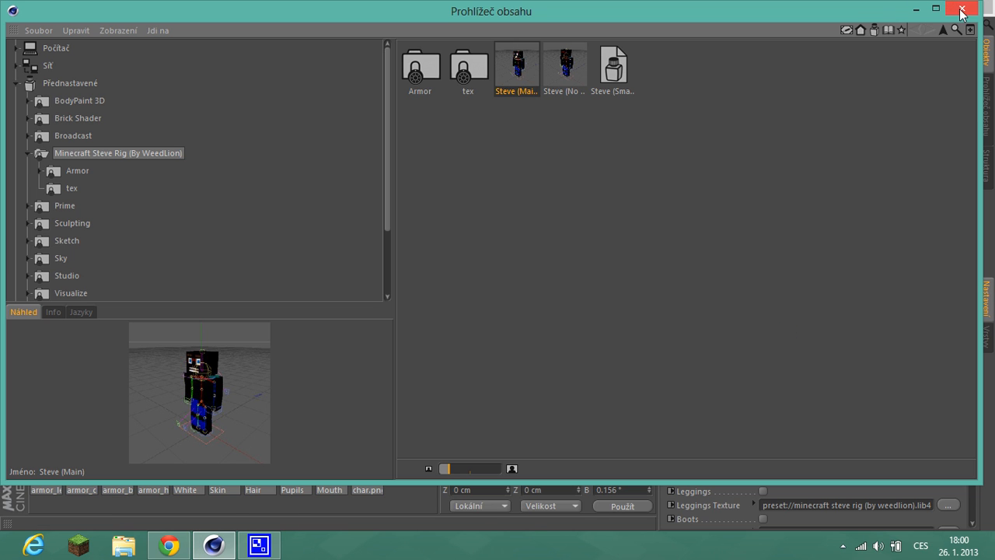
{"action": "left_click", "coordinate": [962, 9]}
Examine the Steve character from the front, including a close look at the face and upper body.
{"action": "left_click_drag", "start_coordinate": [624, 70], "coordinate": [499, 263]}
{"action": "left_click_drag", "start_coordinate": [613, 72], "coordinate": [548, 178]}
{"action": "scroll", "coordinate": [458, 216], "scroll_direction": "up", "scroll_amount": 2}
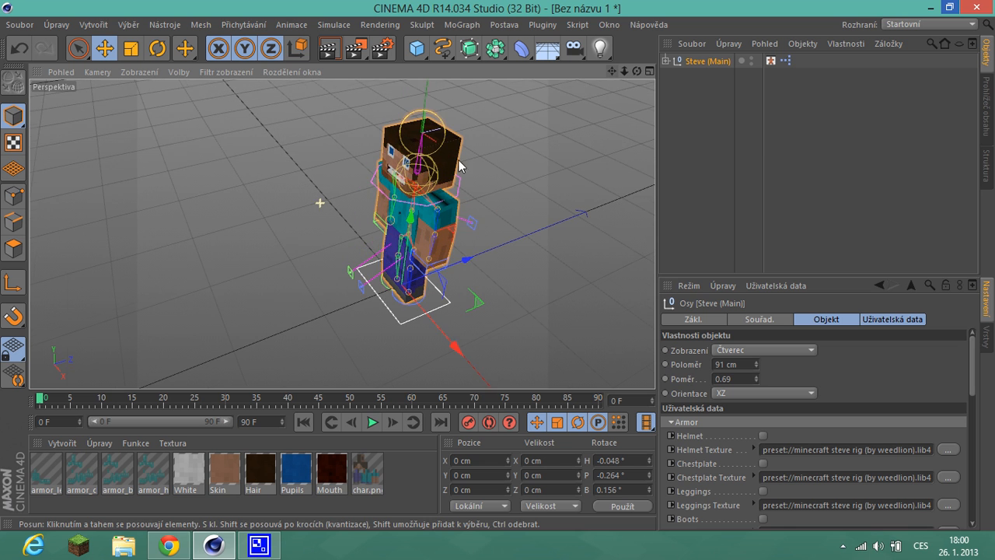
{"action": "left_click_drag", "start_coordinate": [638, 74], "coordinate": [498, 266]}
{"action": "scroll", "coordinate": [514, 126], "scroll_direction": "up", "scroll_amount": 3}
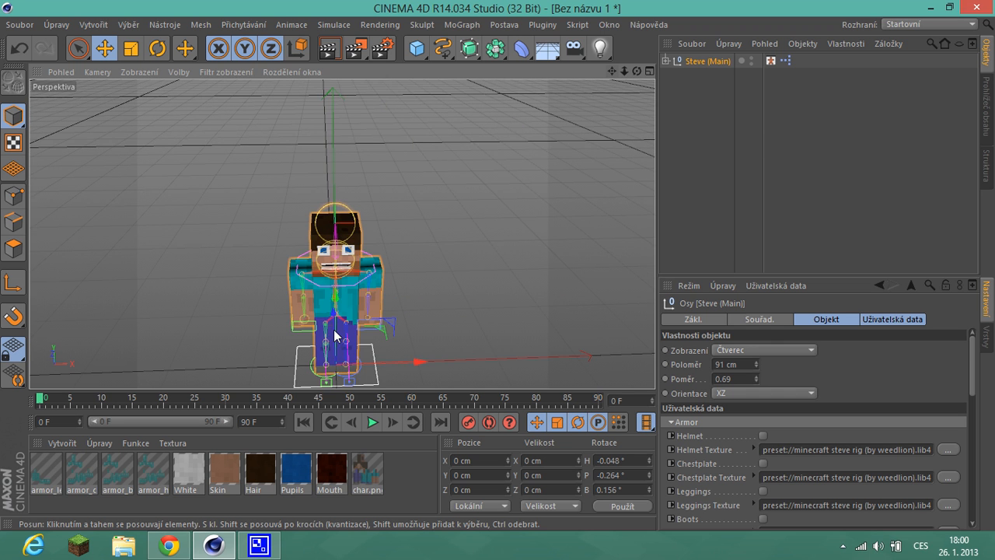
{"action": "scroll", "coordinate": [334, 336], "scroll_direction": "up", "scroll_amount": 4}
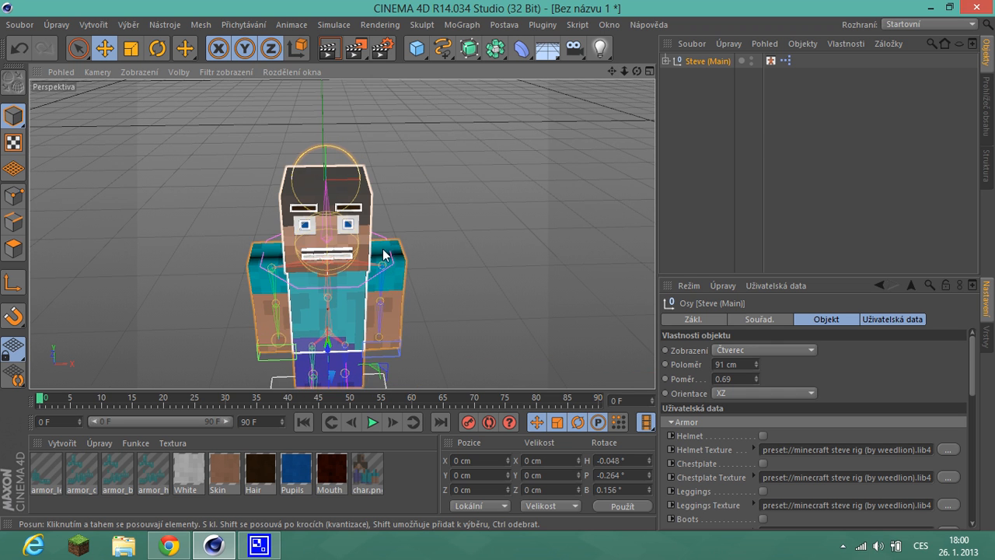
{"action": "scroll", "coordinate": [425, 213], "scroll_direction": "down", "scroll_amount": 5}
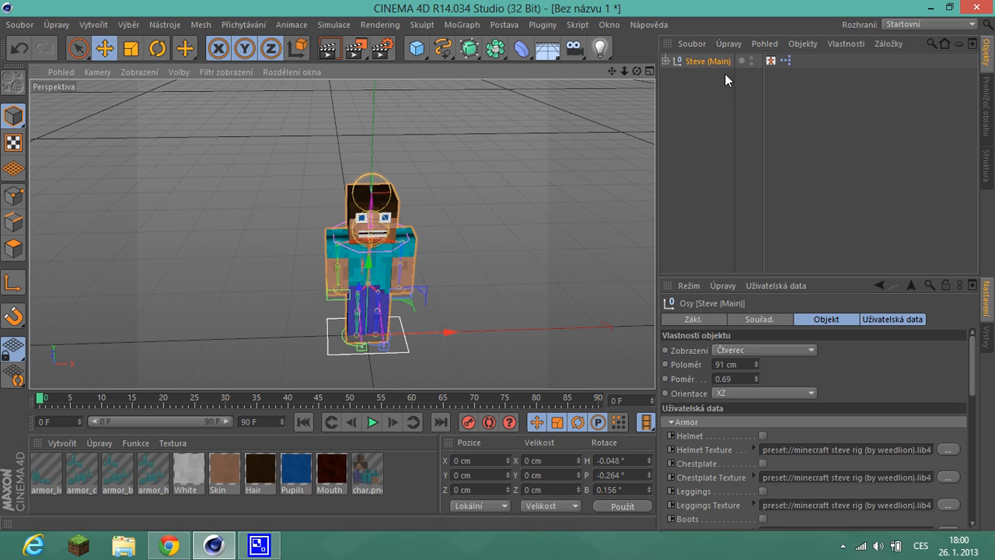
Open the Visual Selector tag of Steve (Main) in its own window with the whole control diagram in view.
{"action": "left_click", "coordinate": [770, 60]}
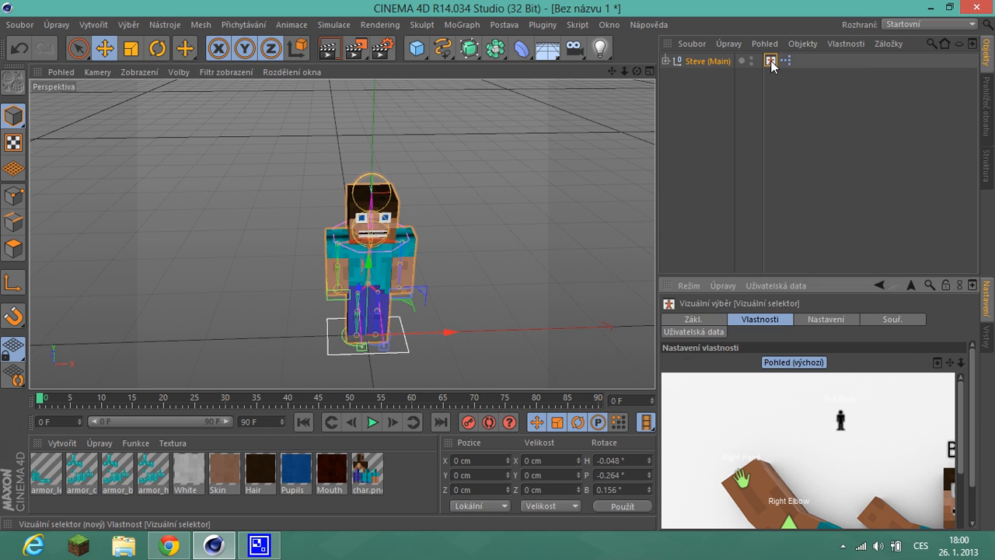
{"action": "double_click", "coordinate": [771, 62]}
{"action": "left_click_drag", "start_coordinate": [878, 112], "coordinate": [991, 136]}
{"action": "scroll", "coordinate": [871, 210], "scroll_direction": "down", "scroll_amount": 5}
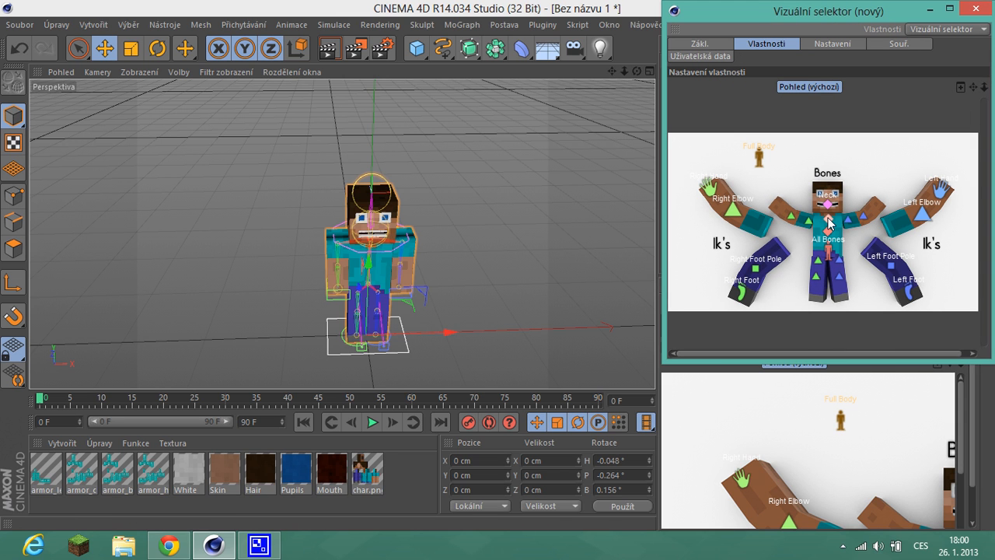
Select the Left Hand IK control and move it outward and up to about X 73.7 cm, Y 10.7 cm.
{"action": "left_click", "coordinate": [942, 188]}
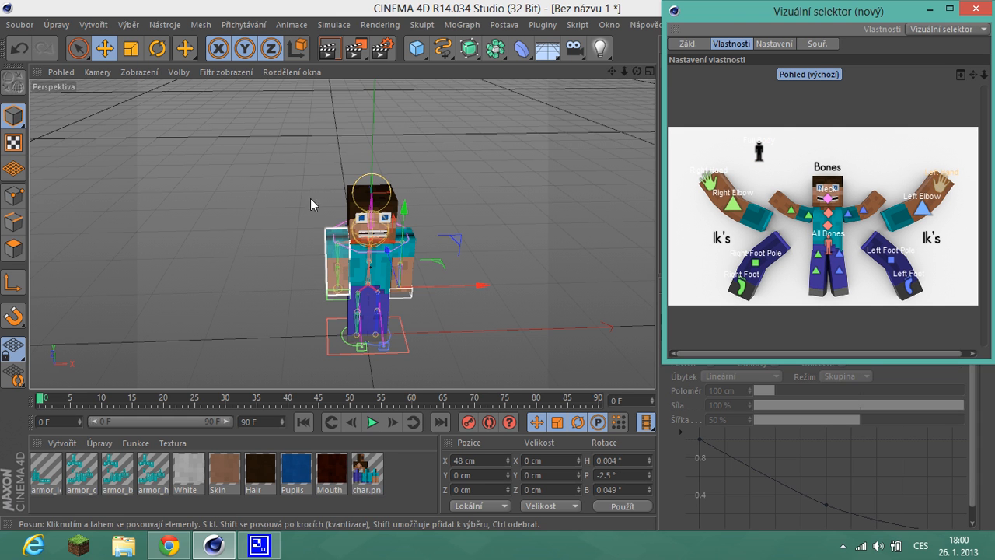
{"action": "left_click_drag", "start_coordinate": [480, 285], "coordinate": [497, 282]}
{"action": "left_click_drag", "start_coordinate": [421, 208], "coordinate": [420, 196]}
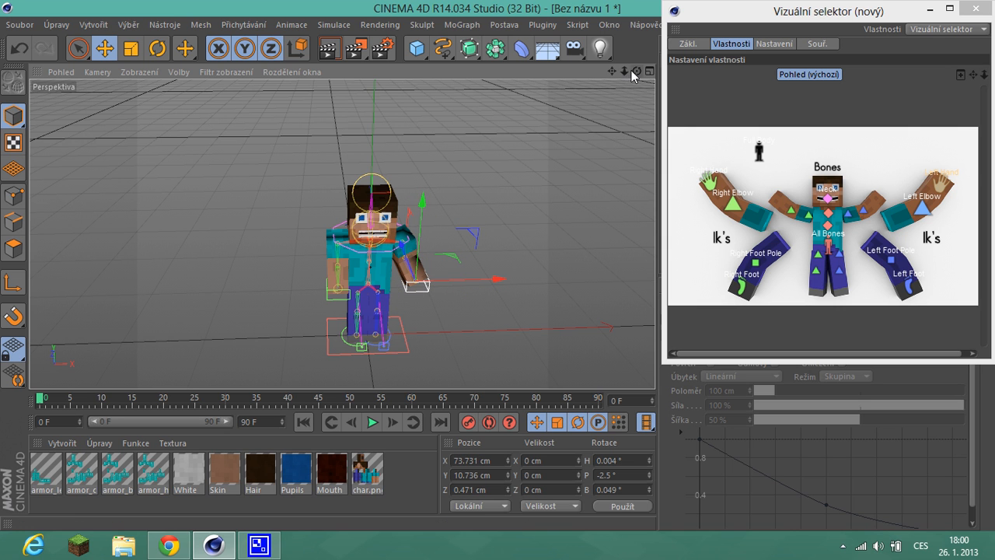
Select the All Bones control and lower the body to about Y 93.9 cm.
{"action": "mouse_move", "coordinate": [637, 70]}
{"action": "left_mouse_down"}
{"action": "mouse_move", "coordinate": [498, 266]}
{"action": "mouse_move", "coordinate": [472, 260]}
{"action": "mouse_move", "coordinate": [497, 265]}
{"action": "left_mouse_up"}
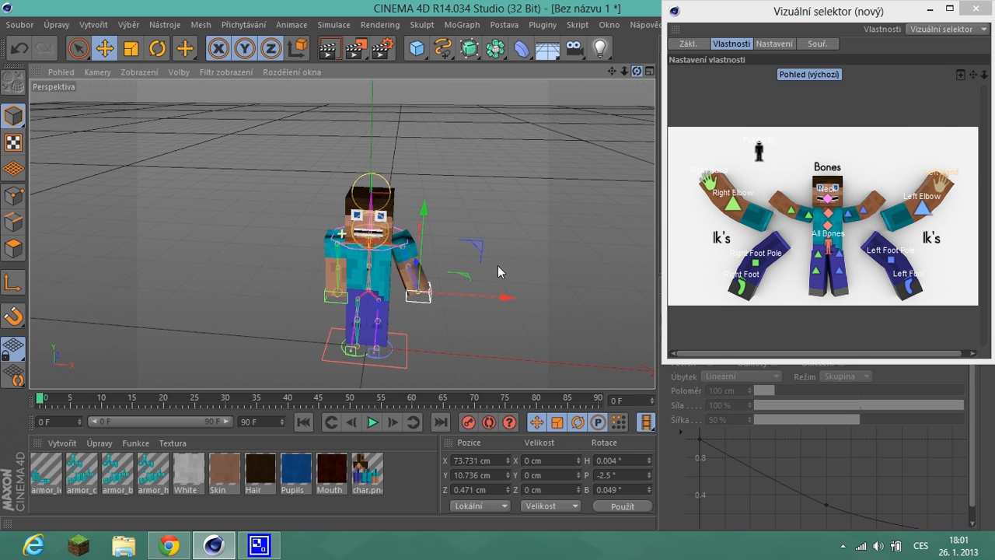
{"action": "left_click", "coordinate": [826, 245]}
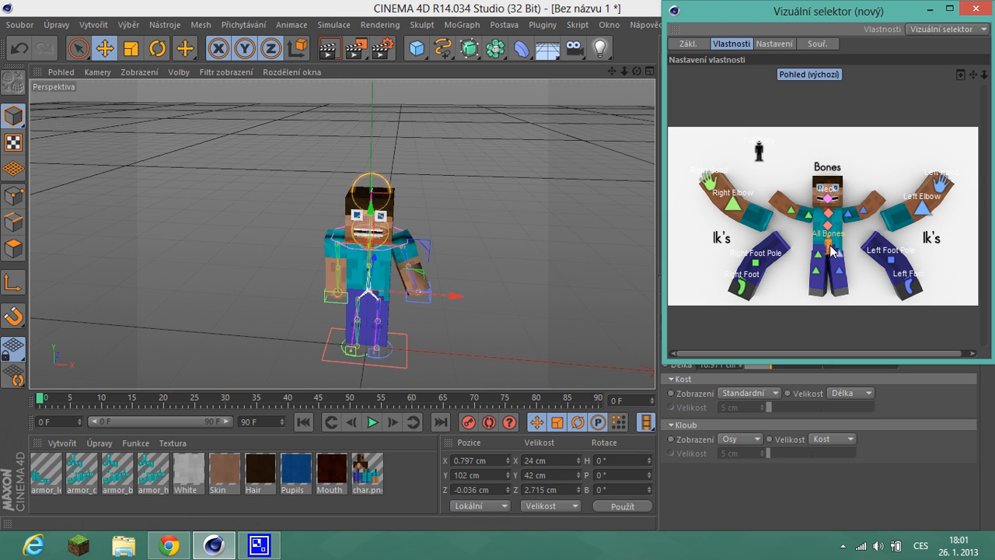
{"action": "left_click_drag", "start_coordinate": [371, 211], "coordinate": [375, 219]}
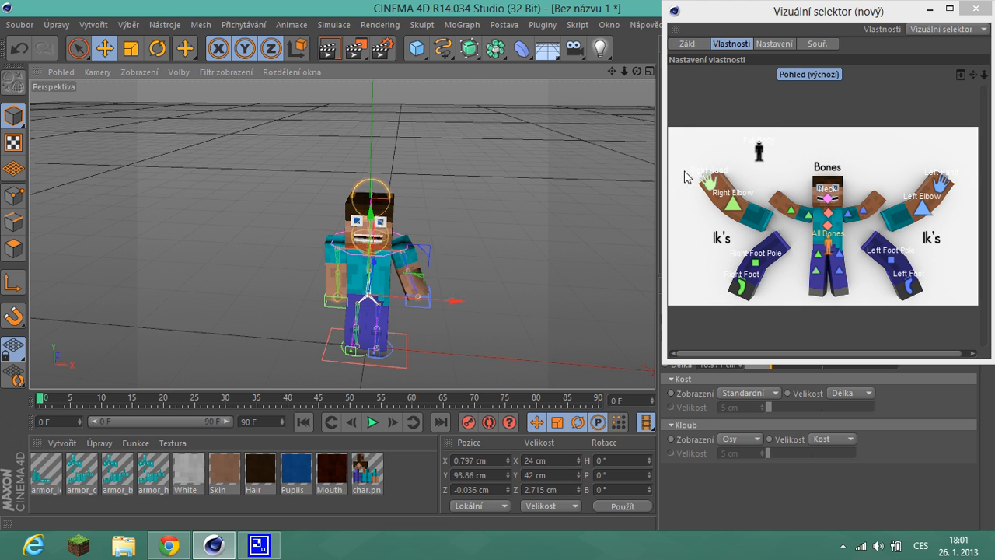
Select the Full Body control, shift the whole character to about X 3.2 cm, and close the Visual Selector window.
{"action": "left_click", "coordinate": [763, 153]}
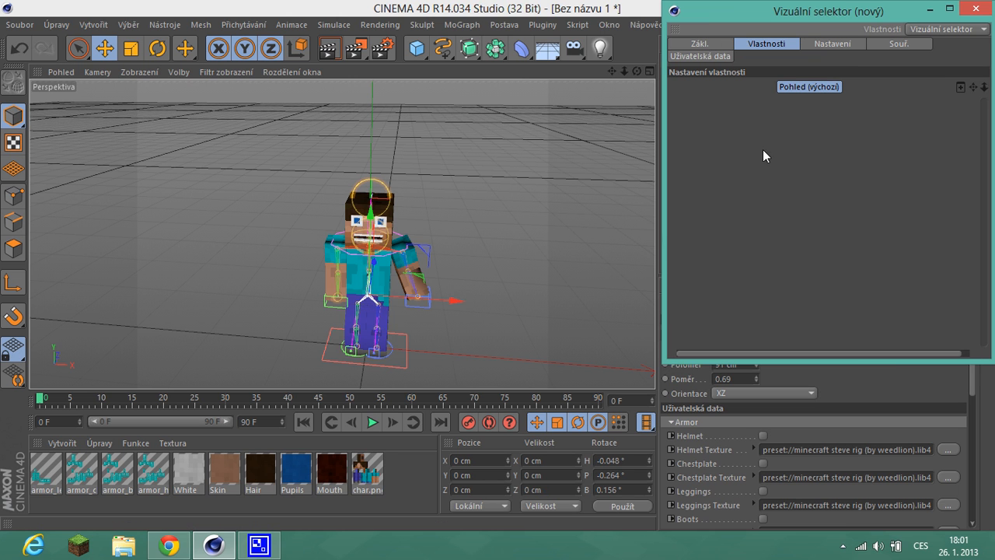
{"action": "left_click_drag", "start_coordinate": [437, 349], "coordinate": [440, 307]}
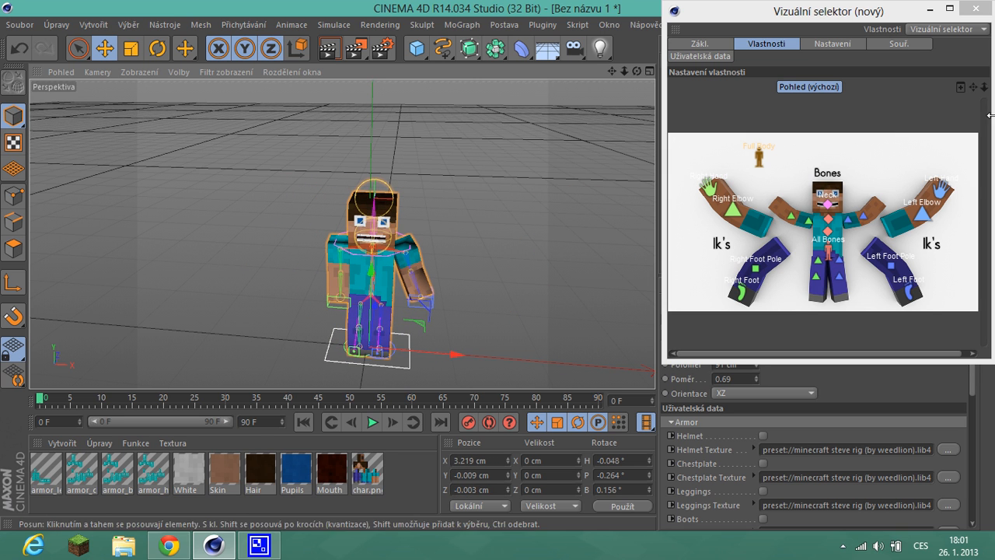
{"action": "left_click", "coordinate": [976, 9]}
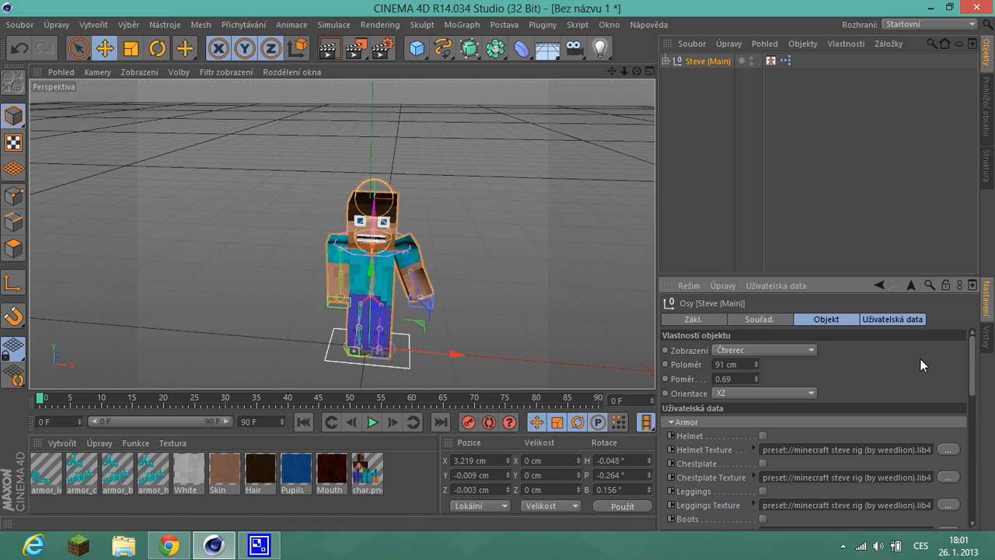
Enable the Helmet, Chestplate, Leggings and Boots armor options of Steve (Main).
{"action": "scroll", "coordinate": [859, 372], "scroll_direction": "down", "scroll_amount": 3}
{"action": "scroll", "coordinate": [829, 389], "scroll_direction": "up", "scroll_amount": 3}
{"action": "left_click", "coordinate": [763, 435]}
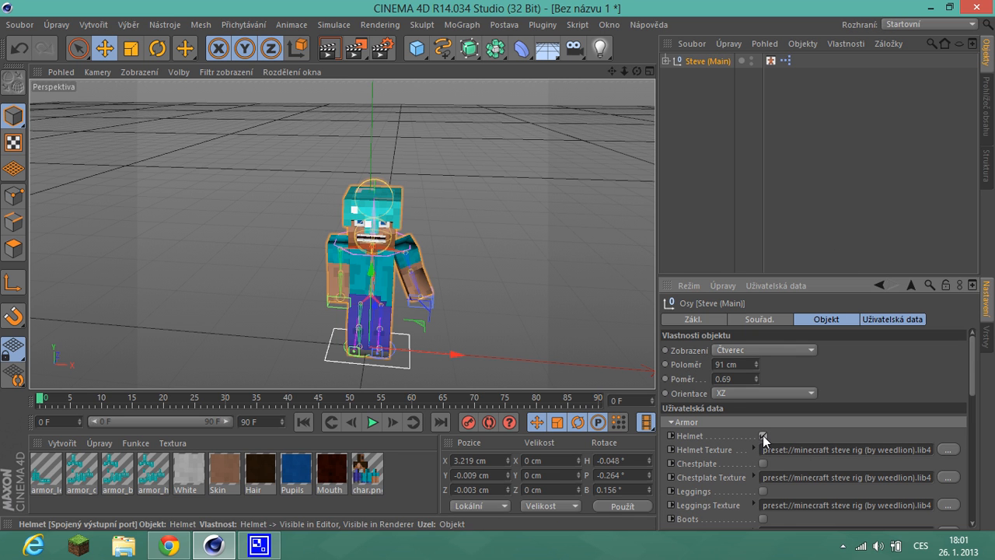
{"action": "left_click", "coordinate": [763, 463]}
{"action": "scroll", "coordinate": [764, 435], "scroll_direction": "down", "scroll_amount": 2}
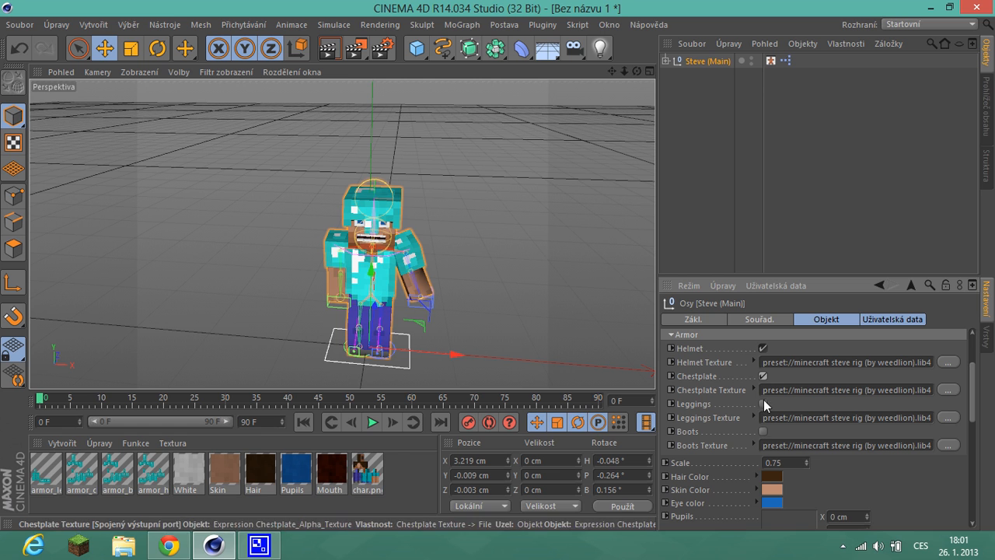
{"action": "left_click", "coordinate": [762, 403]}
{"action": "left_click", "coordinate": [762, 431]}
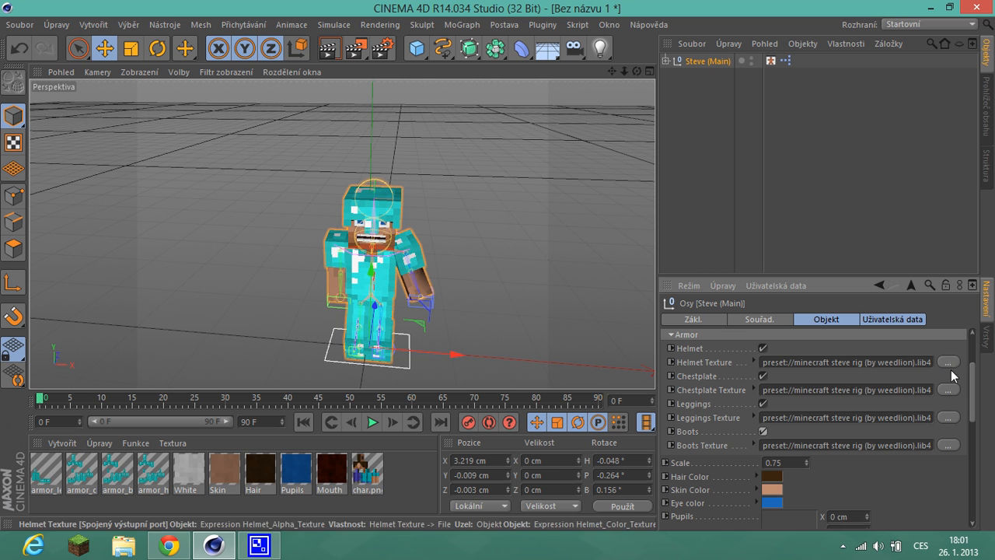
Set the Scale of the Steve rig to 0.77.
{"action": "scroll", "coordinate": [945, 377], "scroll_direction": "down", "scroll_amount": 6}
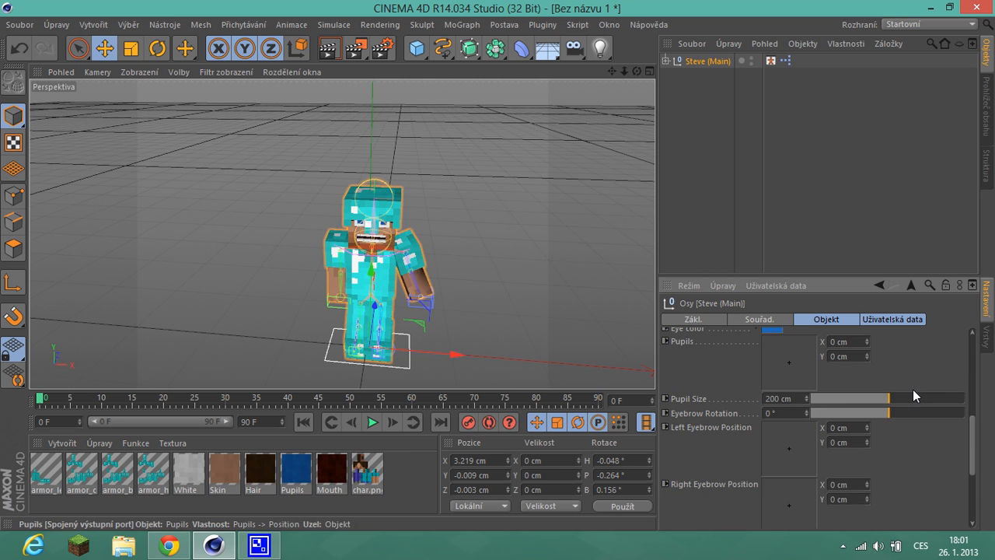
{"action": "scroll", "coordinate": [843, 402], "scroll_direction": "up", "scroll_amount": 3}
{"action": "left_click", "coordinate": [806, 373]}
{"action": "left_click", "coordinate": [806, 374]}
{"action": "scroll", "coordinate": [789, 396], "scroll_direction": "up", "scroll_amount": 3}
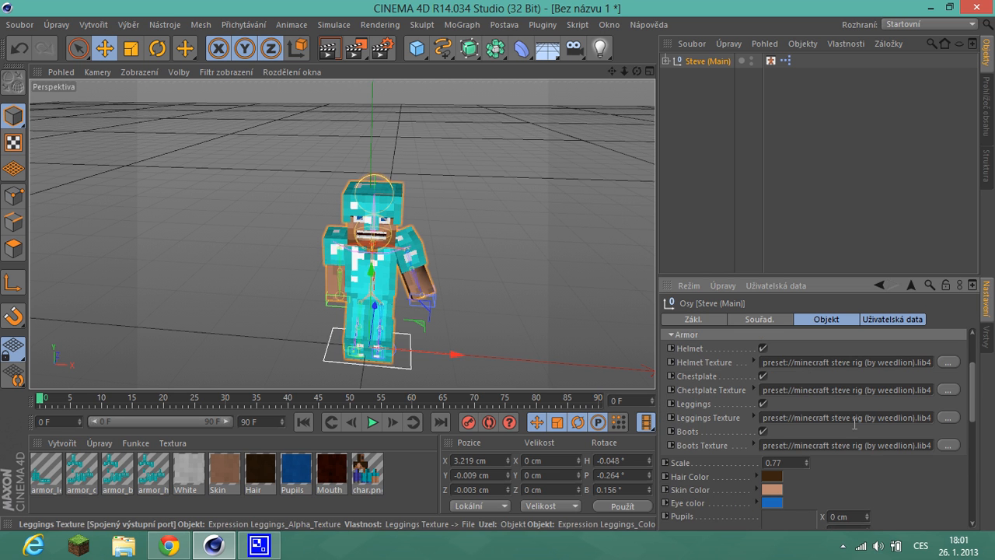
Disable the Boots, Leggings, Chestplate and Helmet armor options.
{"action": "left_click", "coordinate": [764, 432]}
{"action": "left_click", "coordinate": [763, 404]}
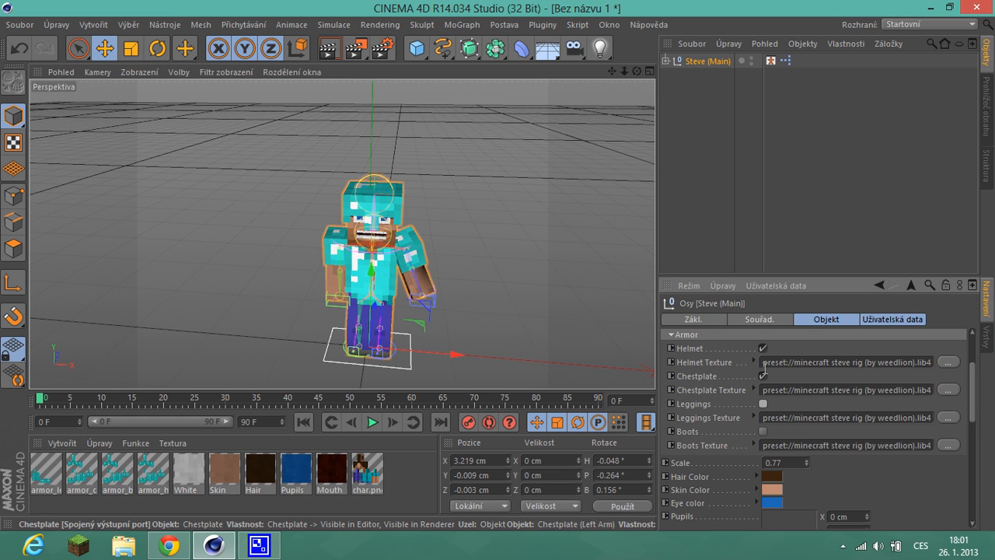
{"action": "left_click", "coordinate": [763, 377]}
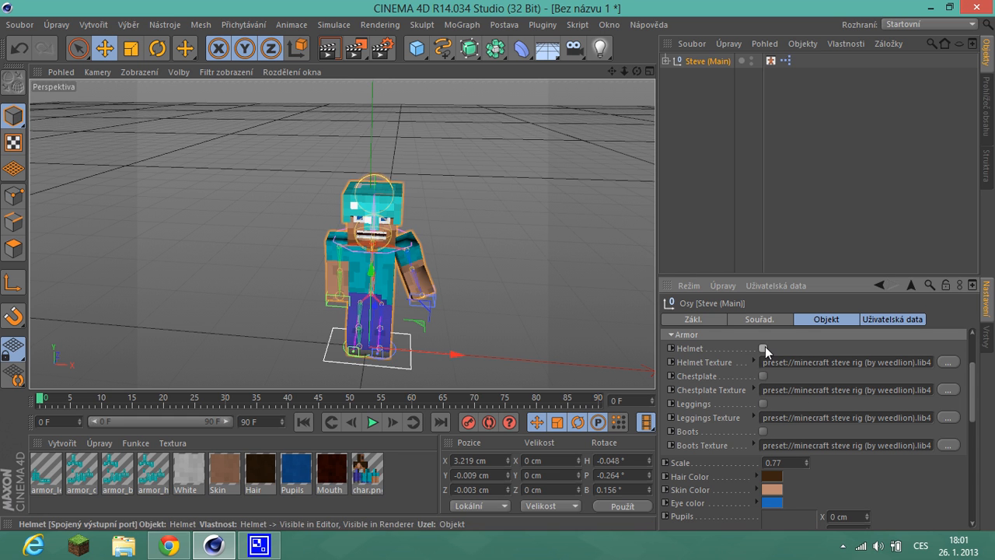
{"action": "left_click", "coordinate": [763, 348]}
Reposition the pupils to about X 1.568 cm, Y -0.821 cm.
{"action": "scroll", "coordinate": [876, 444], "scroll_direction": "down", "scroll_amount": 3}
{"action": "left_click_drag", "start_coordinate": [622, 352], "coordinate": [650, 325], "text": "alt"}
{"action": "left_click_drag", "start_coordinate": [793, 452], "coordinate": [767, 451]}
{"action": "left_click_drag", "start_coordinate": [709, 444], "coordinate": [779, 435]}
{"action": "scroll", "coordinate": [781, 432], "scroll_direction": "down", "scroll_amount": 1}
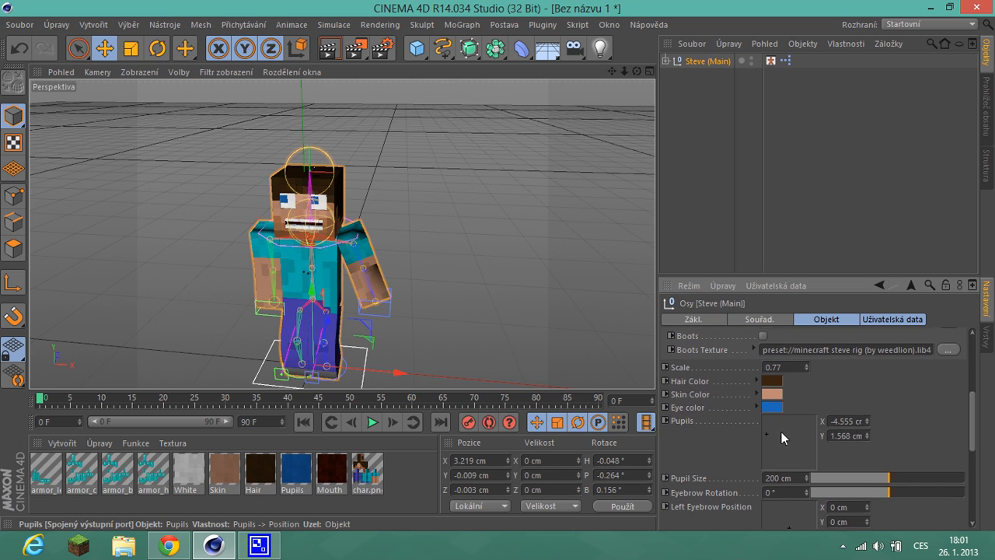
{"action": "left_click_drag", "start_coordinate": [765, 464], "coordinate": [796, 446]}
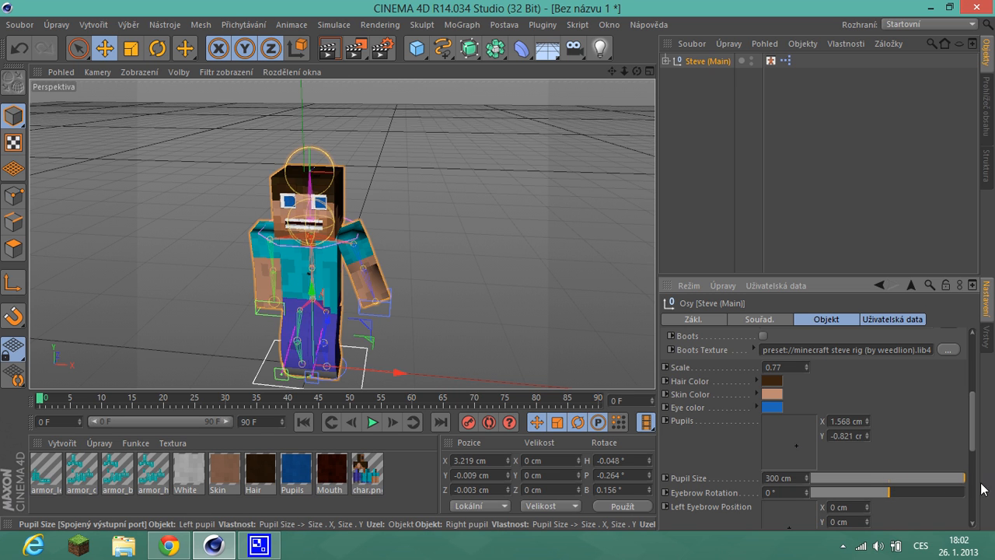
Set the Pupil Size to 201 cm and the Eyebrow Rotation to 12°.
{"action": "left_click_drag", "start_coordinate": [882, 479], "coordinate": [993, 476]}
{"action": "left_click_drag", "start_coordinate": [908, 488], "coordinate": [884, 489]}
{"action": "scroll", "coordinate": [334, 251], "scroll_direction": "up", "scroll_amount": 1}
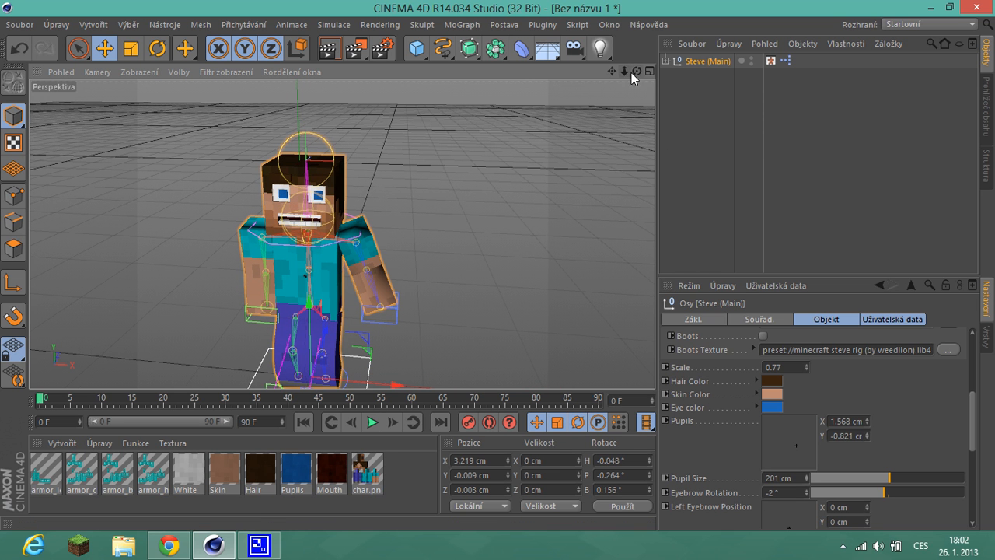
{"action": "left_click_drag", "start_coordinate": [634, 71], "coordinate": [513, 268]}
{"action": "left_click_drag", "start_coordinate": [890, 492], "coordinate": [882, 492]}
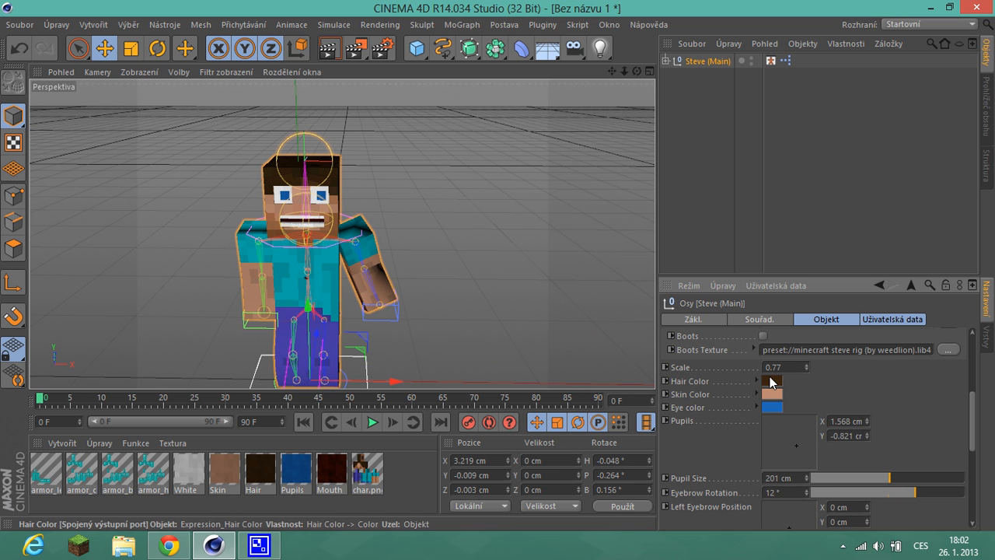
Change the Hair Color to orange with R 255, G 123, B 0.
{"action": "left_click", "coordinate": [772, 381]}
{"action": "left_click_drag", "start_coordinate": [757, 366], "coordinate": [794, 331]}
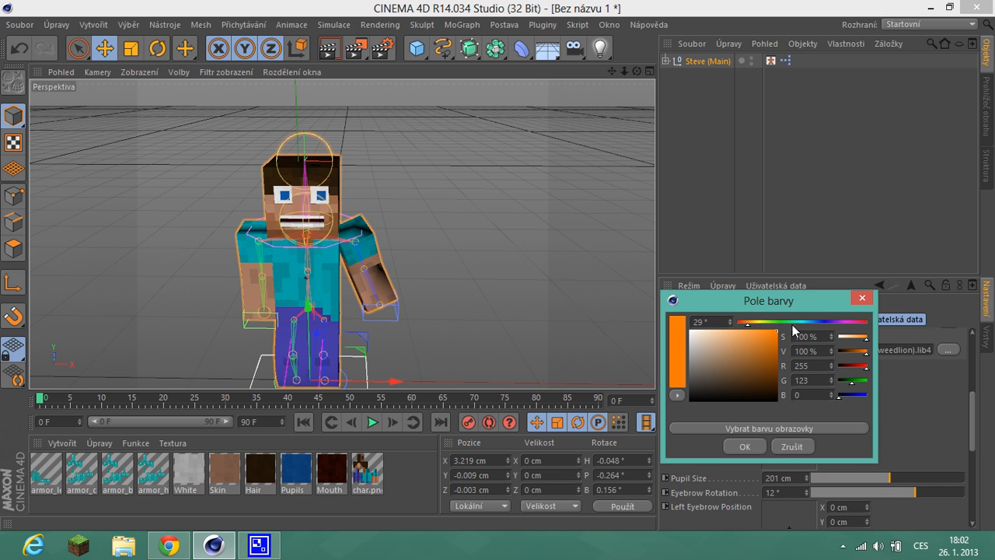
{"action": "left_click", "coordinate": [744, 446]}
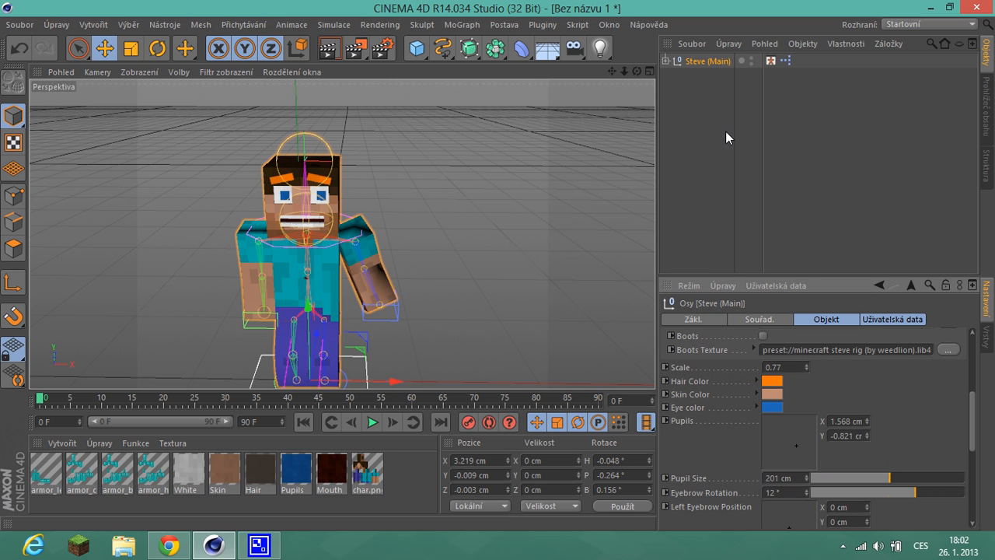
Move the left eyebrow to about X 2.467 cm, Y -2.067 cm and the right eyebrow to about X 0.733 cm, Y 2.067 cm.
{"action": "scroll", "coordinate": [885, 379], "scroll_direction": "down", "scroll_amount": 3}
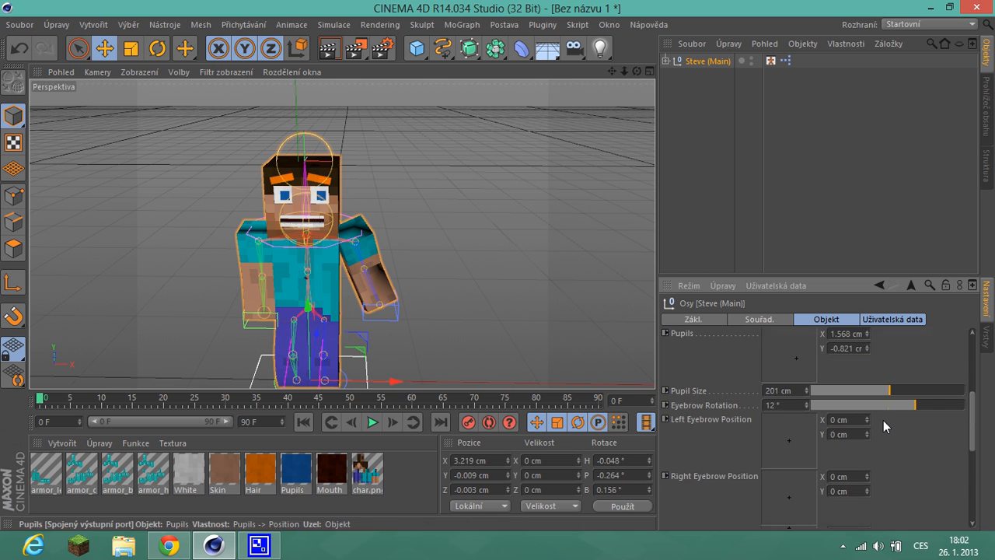
{"action": "scroll", "coordinate": [583, 278], "scroll_direction": "up", "scroll_amount": 1}
{"action": "scroll", "coordinate": [780, 437], "scroll_direction": "down", "scroll_amount": 2}
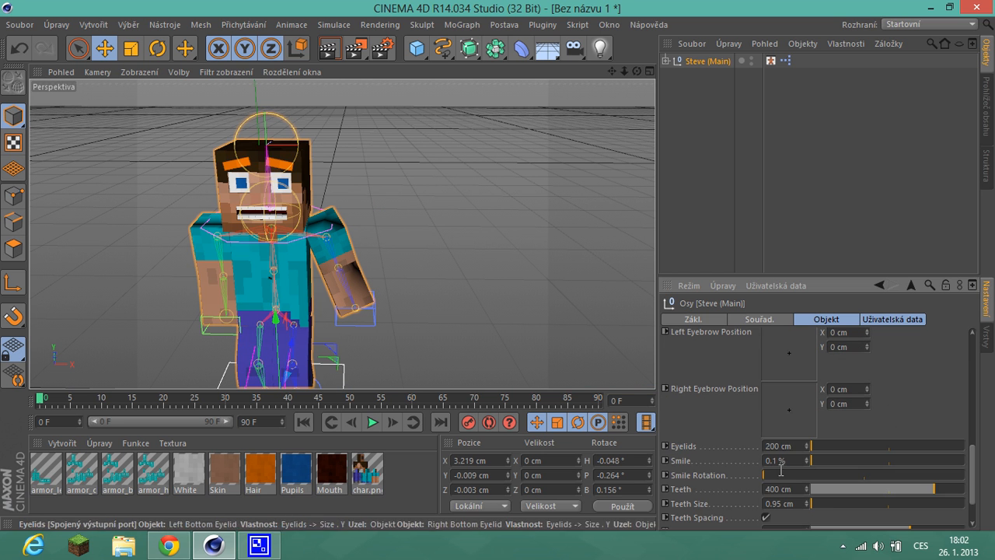
{"action": "scroll", "coordinate": [803, 416], "scroll_direction": "up", "scroll_amount": 2}
{"action": "scroll", "coordinate": [803, 428], "scroll_direction": "down", "scroll_amount": 2}
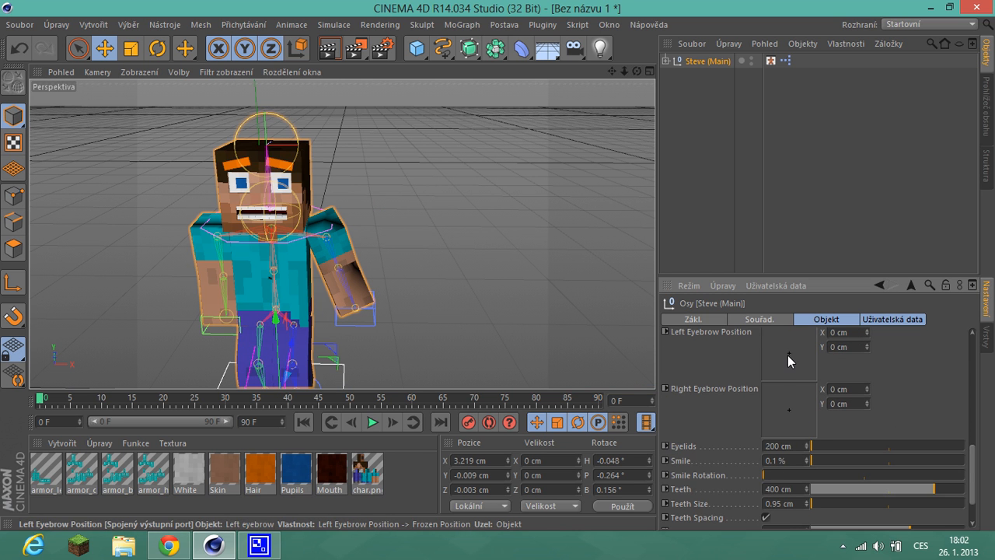
{"action": "mouse_move", "coordinate": [787, 355]}
{"action": "left_mouse_down"}
{"action": "mouse_move", "coordinate": [774, 354]}
{"action": "mouse_move", "coordinate": [799, 378]}
{"action": "mouse_move", "coordinate": [808, 368]}
{"action": "mouse_move", "coordinate": [799, 356]}
{"action": "mouse_move", "coordinate": [802, 363]}
{"action": "left_mouse_up"}
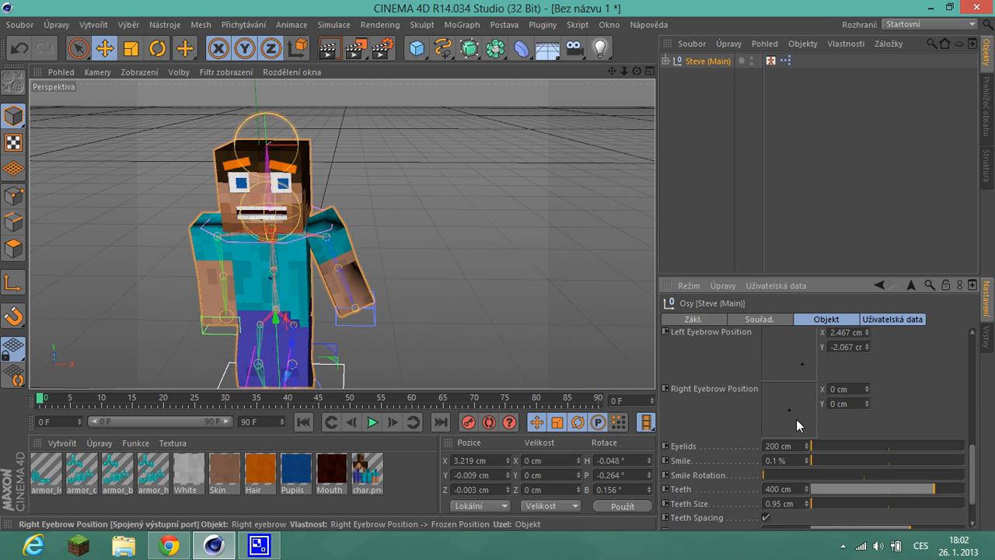
{"action": "left_click_drag", "start_coordinate": [796, 419], "coordinate": [875, 412]}
Set the Eyelids to 399 cm and the Smile to 1 %.
{"action": "scroll", "coordinate": [831, 395], "scroll_direction": "down", "scroll_amount": 2}
{"action": "left_click_drag", "start_coordinate": [935, 405], "coordinate": [977, 411]}
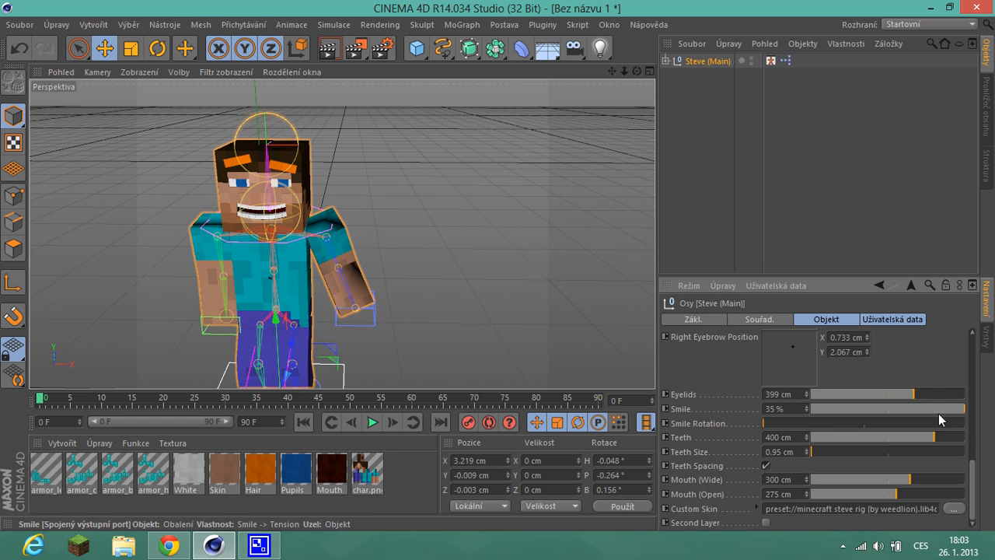
{"action": "left_click_drag", "start_coordinate": [914, 410], "coordinate": [783, 418]}
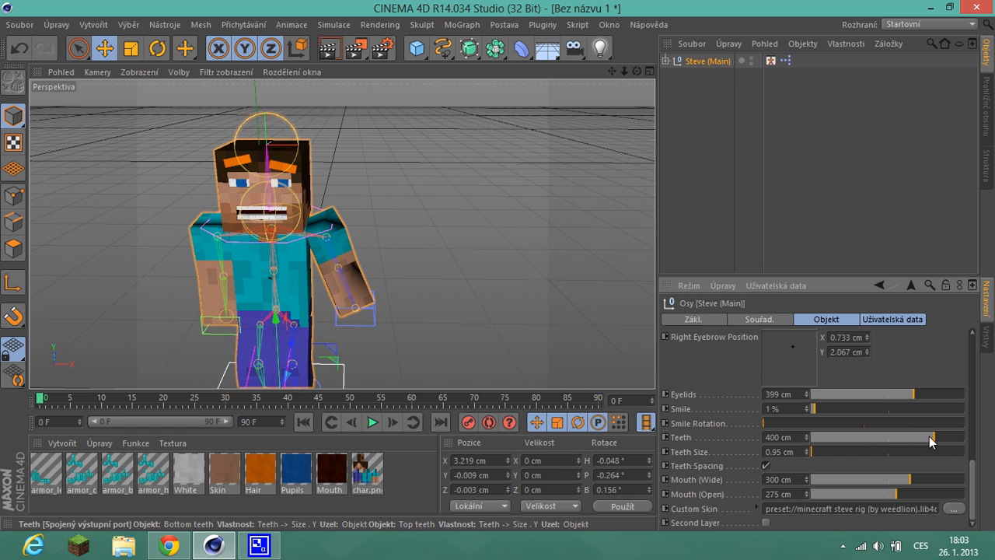
Set the Teeth to 289 cm and the Mouth (Open) value to 217 cm.
{"action": "left_click_drag", "start_coordinate": [932, 441], "coordinate": [993, 441]}
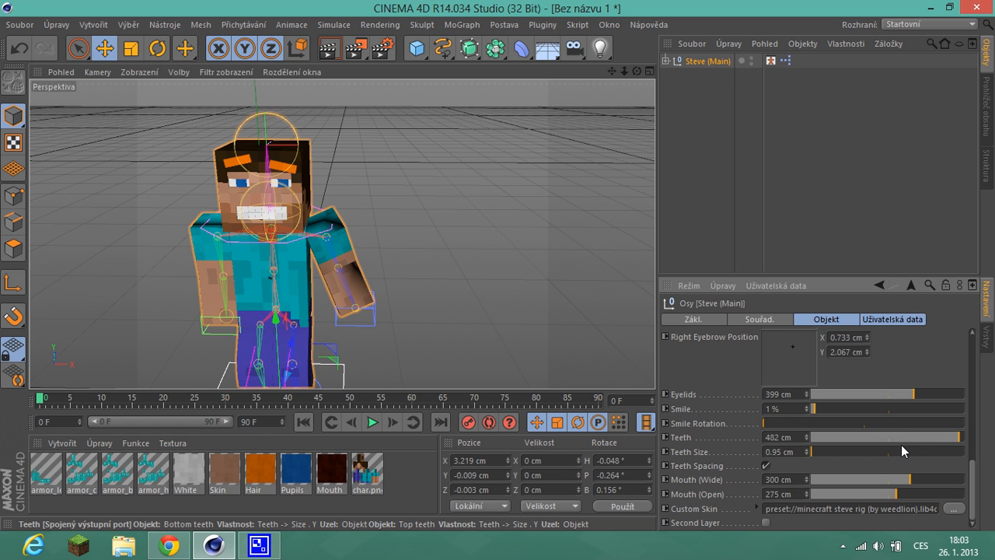
{"action": "left_click_drag", "start_coordinate": [902, 450], "coordinate": [901, 451]}
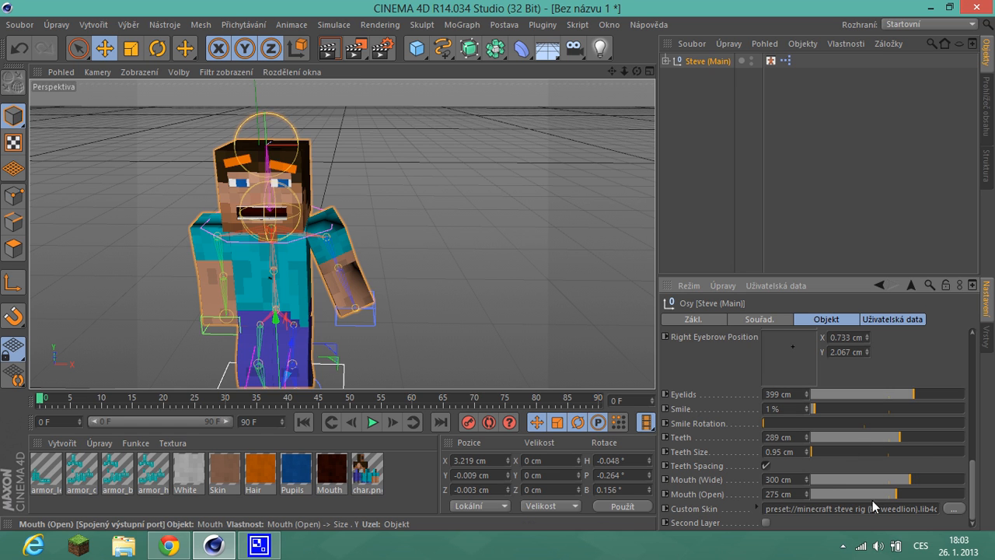
{"action": "mouse_move", "coordinate": [895, 493]}
{"action": "left_mouse_down"}
{"action": "mouse_move", "coordinate": [929, 493]}
{"action": "mouse_move", "coordinate": [859, 493]}
{"action": "mouse_move", "coordinate": [954, 492]}
{"action": "mouse_move", "coordinate": [878, 489]}
{"action": "left_mouse_up"}
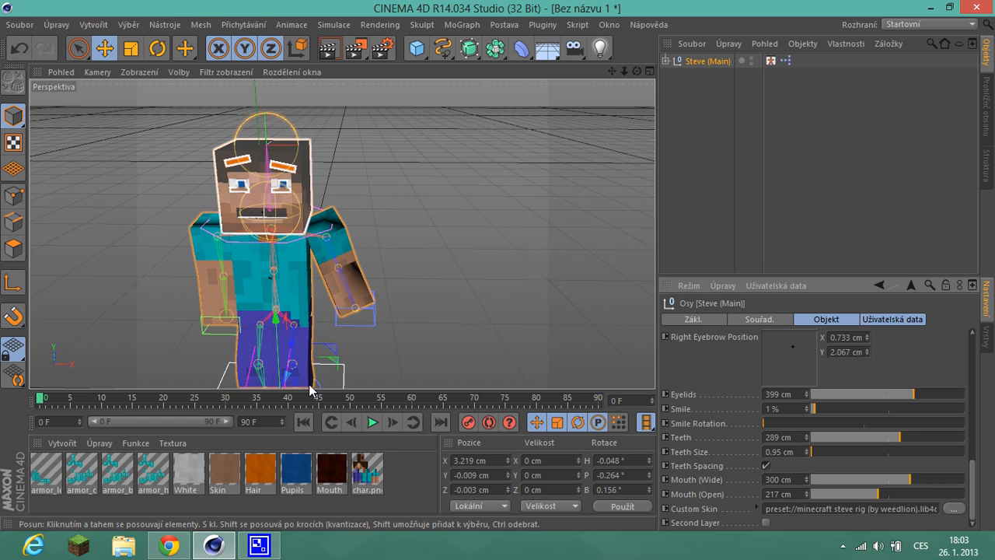
Replace the color texture of the char.png material with the Hades_97 image, without copying it to the project folder.
{"action": "double_click", "coordinate": [366, 472]}
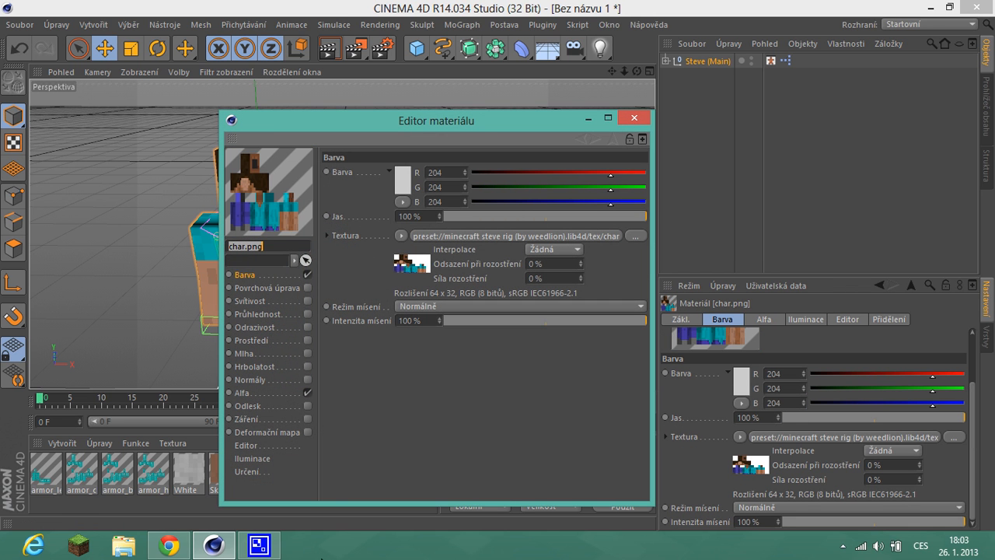
{"action": "left_click_drag", "start_coordinate": [471, 122], "coordinate": [551, 50]}
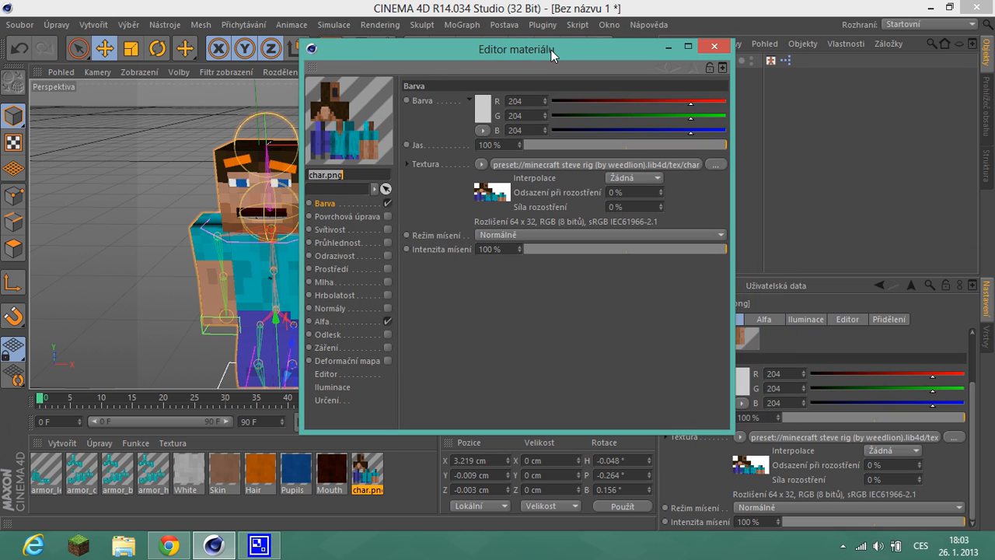
{"action": "left_click", "coordinate": [713, 165]}
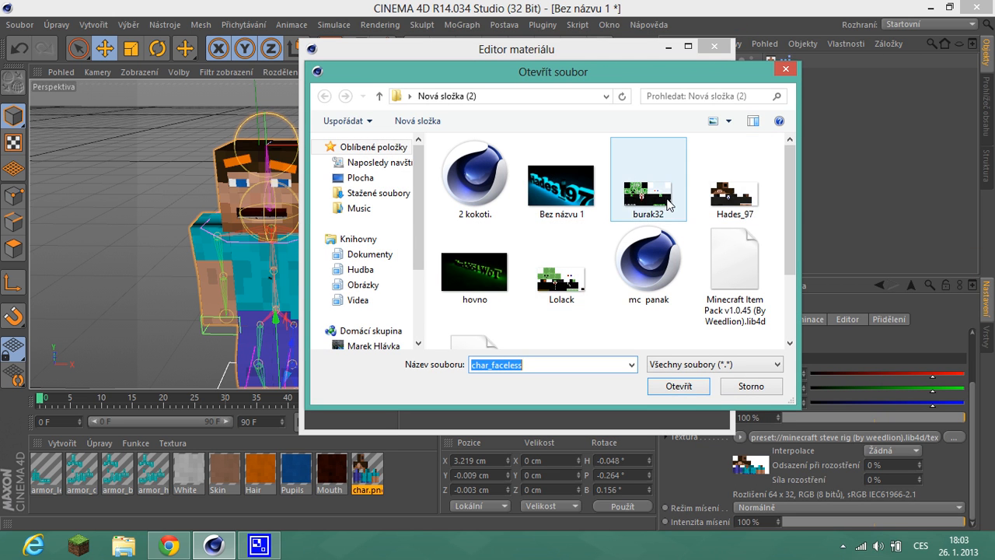
{"action": "left_click", "coordinate": [734, 191]}
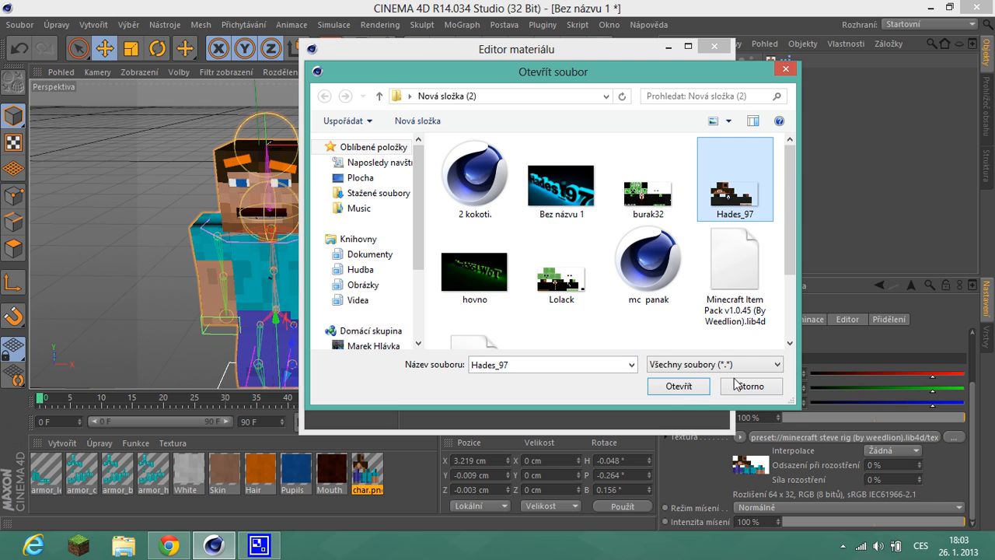
{"action": "left_click", "coordinate": [677, 386]}
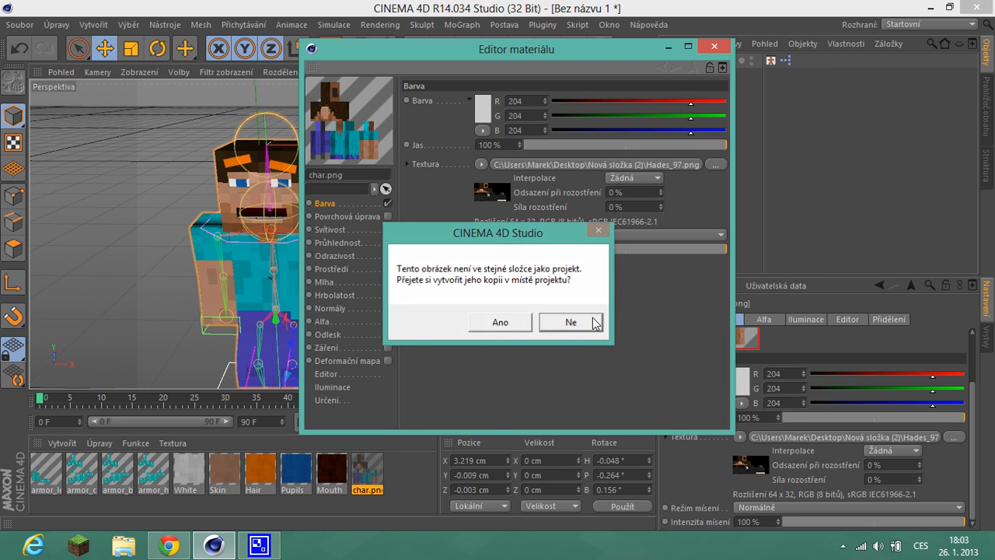
{"action": "left_click", "coordinate": [571, 322]}
{"action": "left_click", "coordinate": [717, 47]}
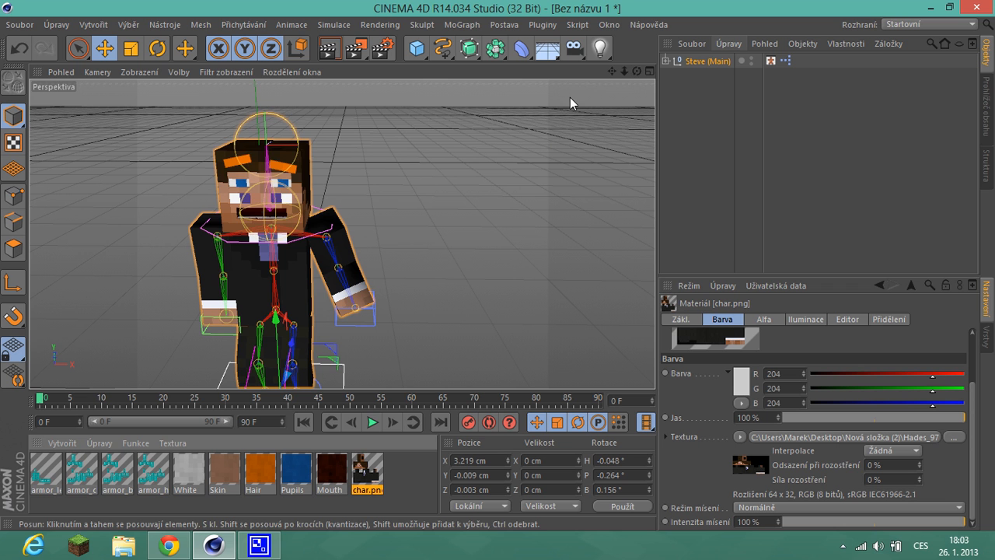
Check the new skin on the character's face and reopen the char.png material in the material editor.
{"action": "scroll", "coordinate": [253, 198], "scroll_direction": "up", "scroll_amount": 5}
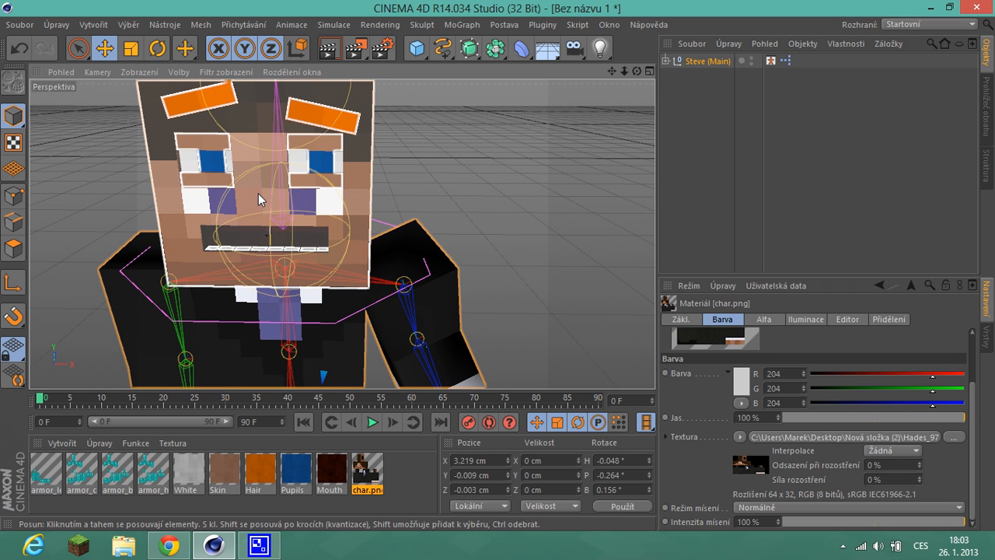
{"action": "scroll", "coordinate": [258, 194], "scroll_direction": "up", "scroll_amount": 2}
{"action": "scroll", "coordinate": [258, 194], "scroll_direction": "down", "scroll_amount": 5}
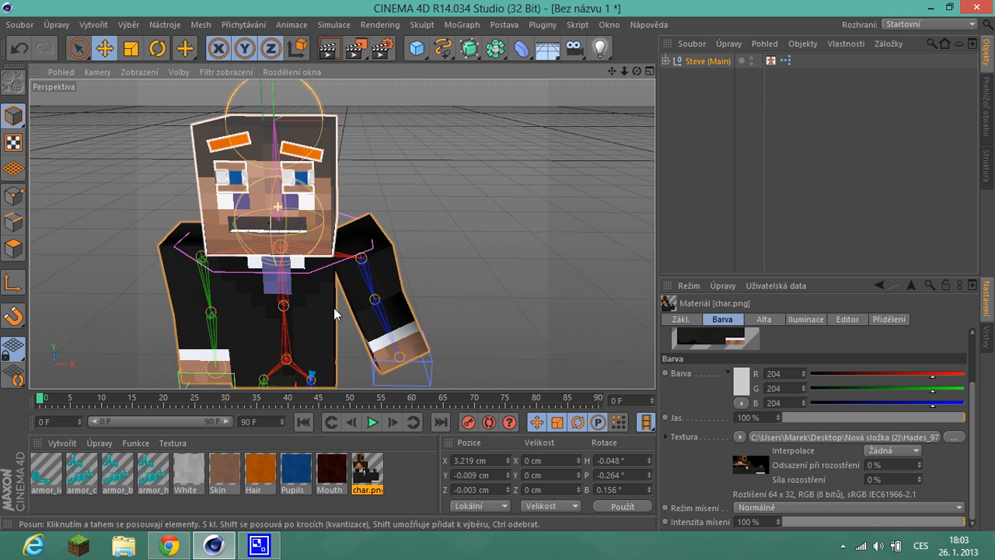
{"action": "scroll", "coordinate": [334, 307], "scroll_direction": "down", "scroll_amount": 3}
{"action": "double_click", "coordinate": [367, 470]}
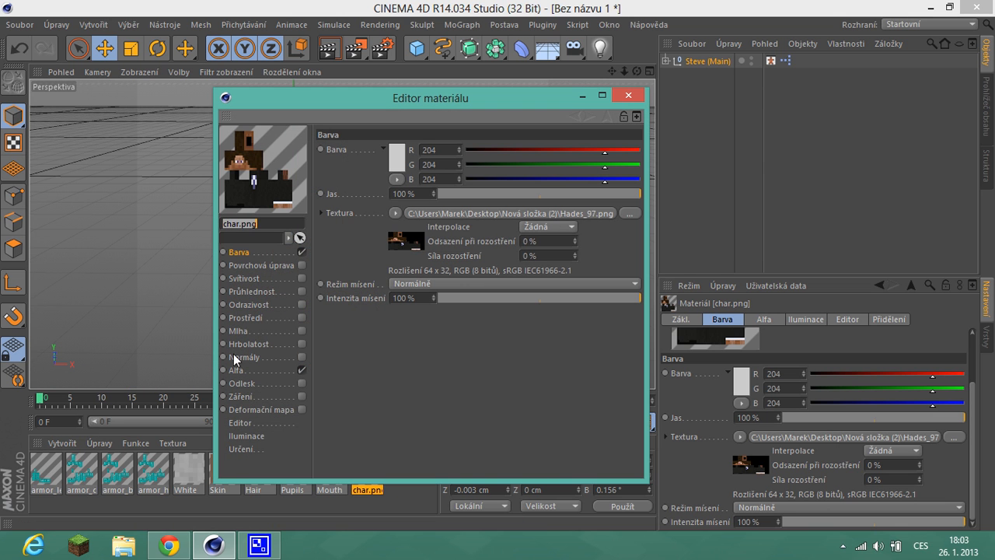
{"action": "left_click", "coordinate": [275, 259]}
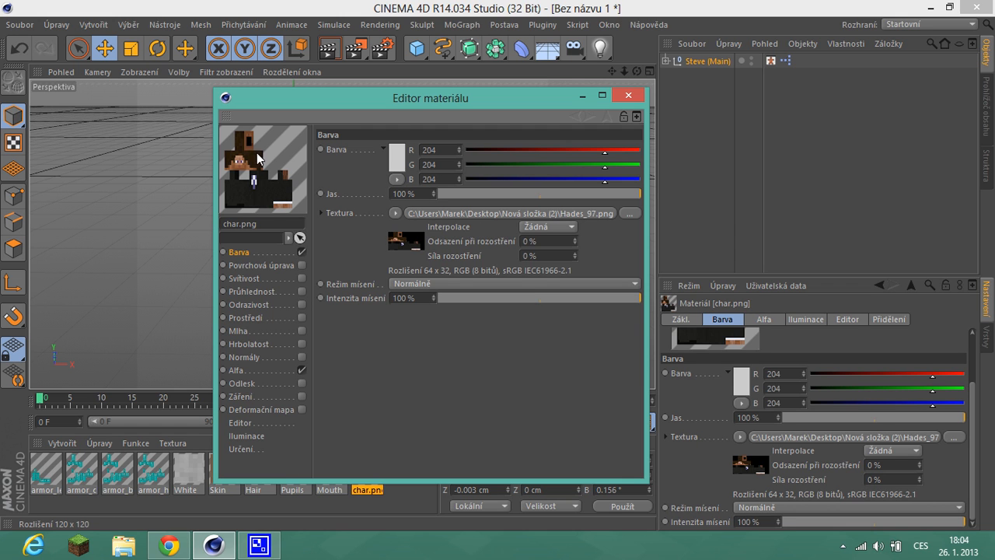
{"action": "left_click", "coordinate": [630, 214]}
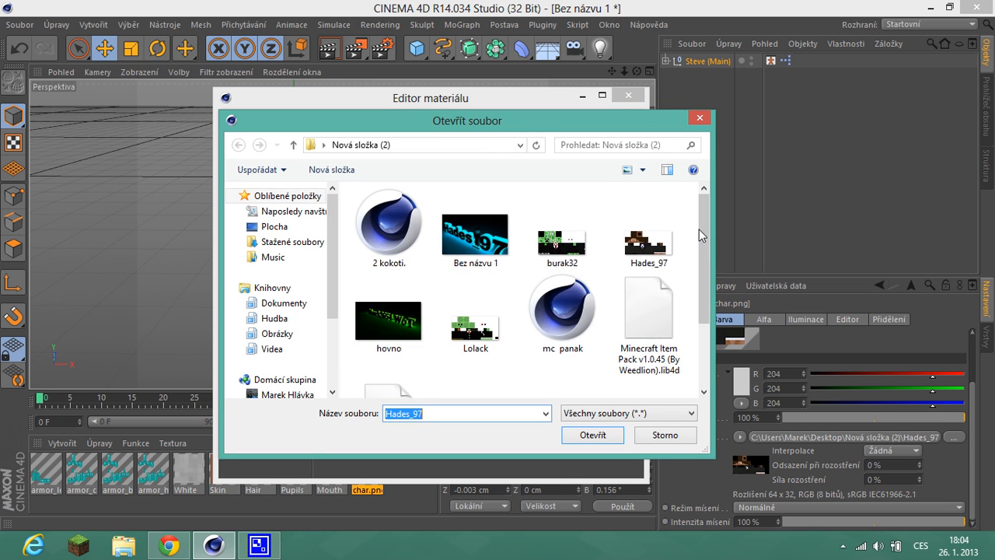
{"action": "left_click_drag", "start_coordinate": [702, 234], "coordinate": [702, 298]}
{"action": "left_click", "coordinate": [561, 336]}
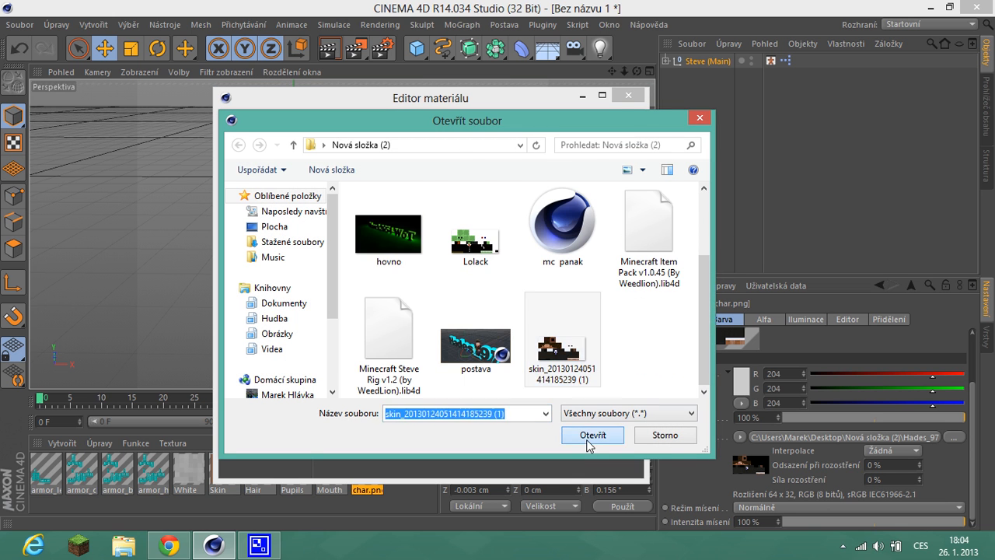
{"action": "left_click", "coordinate": [589, 435]}
{"action": "left_click", "coordinate": [565, 325]}
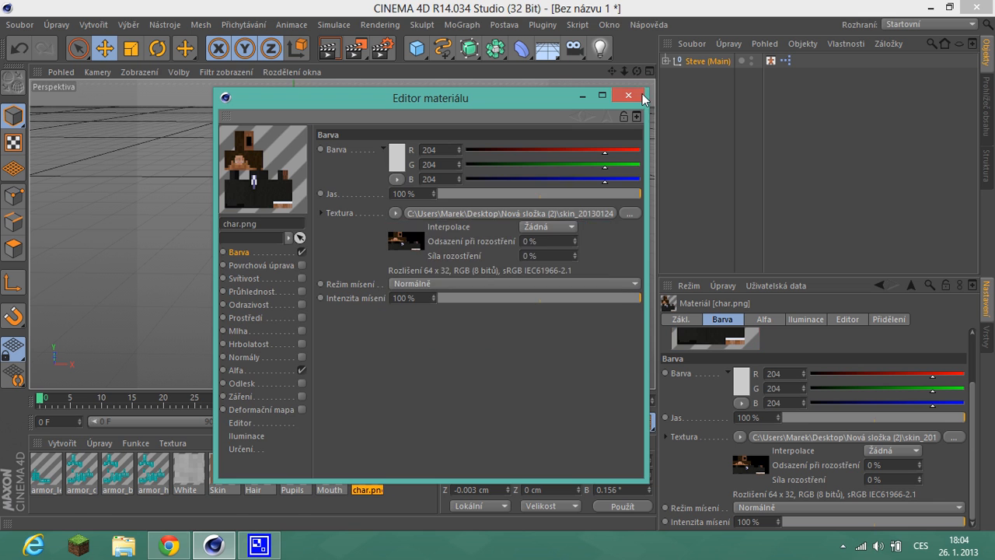
{"action": "left_click", "coordinate": [628, 94]}
Use the rig's visual selector to rotate the neck bone about -47° in heading and the upper chest bone about -12.5° in pitch.
{"action": "scroll", "coordinate": [404, 243], "scroll_direction": "up", "scroll_amount": 2}
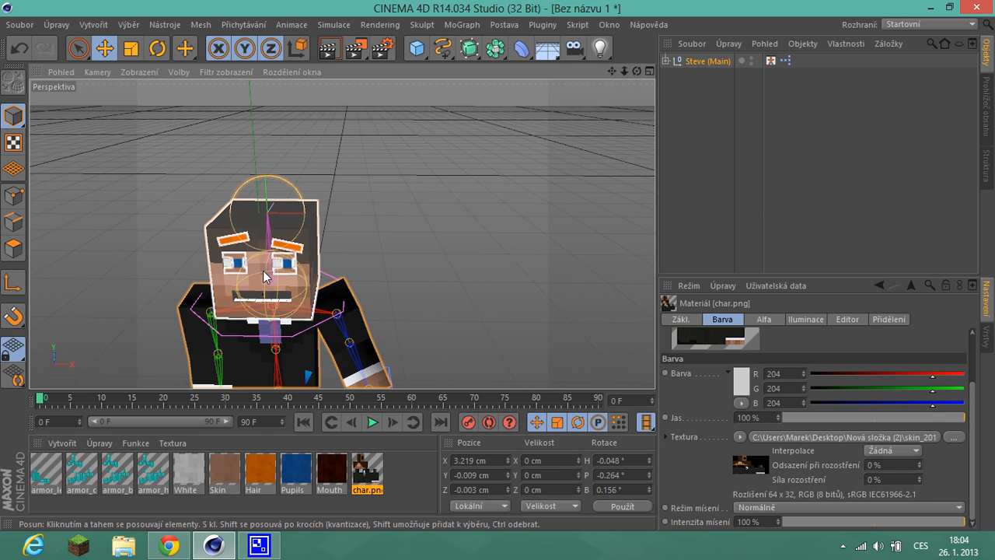
{"action": "scroll", "coordinate": [584, 89], "scroll_direction": "down", "scroll_amount": 5}
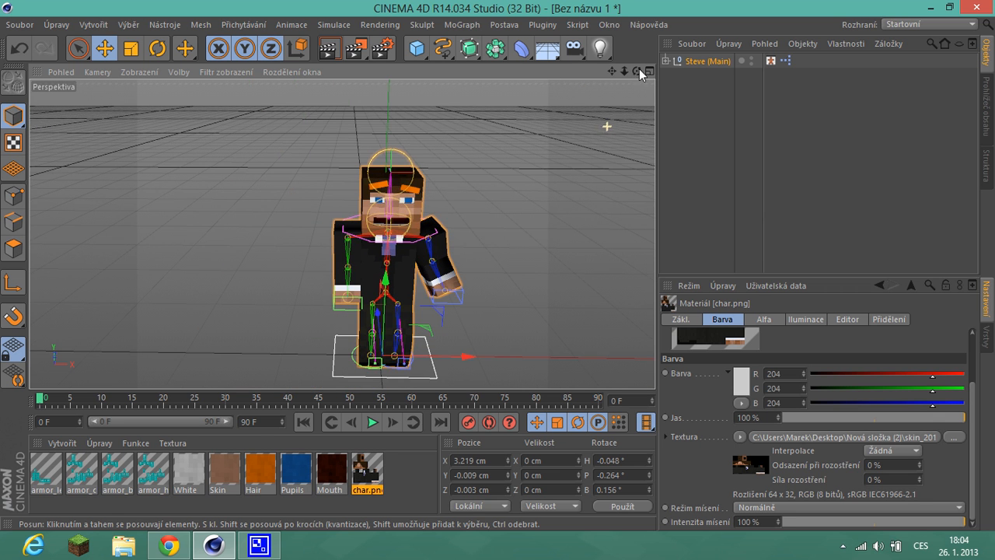
{"action": "mouse_move", "coordinate": [495, 265]}
{"action": "left_mouse_down", "text": "alt"}
{"action": "mouse_move", "coordinate": [511, 264]}
{"action": "mouse_move", "coordinate": [482, 268]}
{"action": "mouse_move", "coordinate": [528, 265]}
{"action": "mouse_move", "coordinate": [467, 264]}
{"action": "mouse_move", "coordinate": [522, 265]}
{"action": "mouse_move", "coordinate": [498, 265]}
{"action": "left_mouse_up", "text": "alt"}
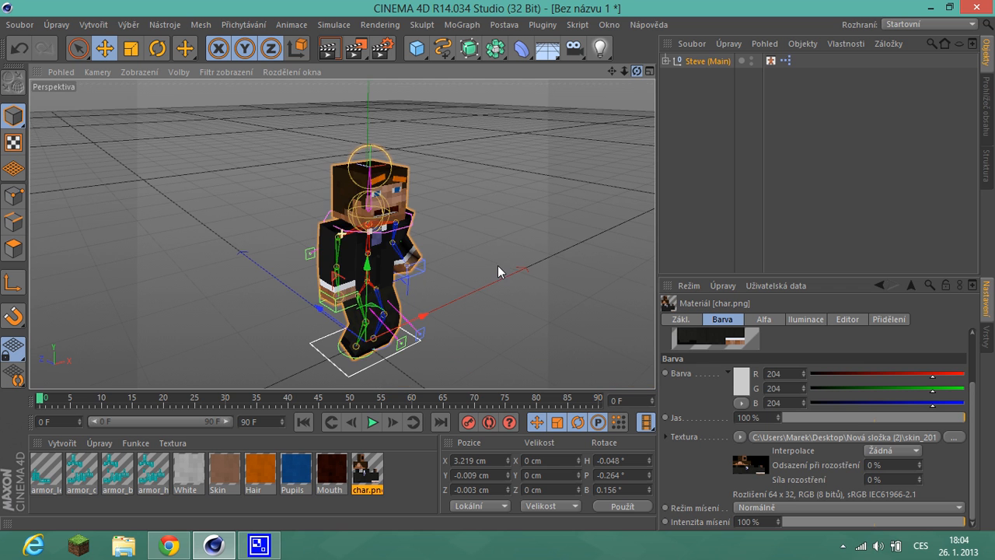
{"action": "left_click", "coordinate": [771, 61]}
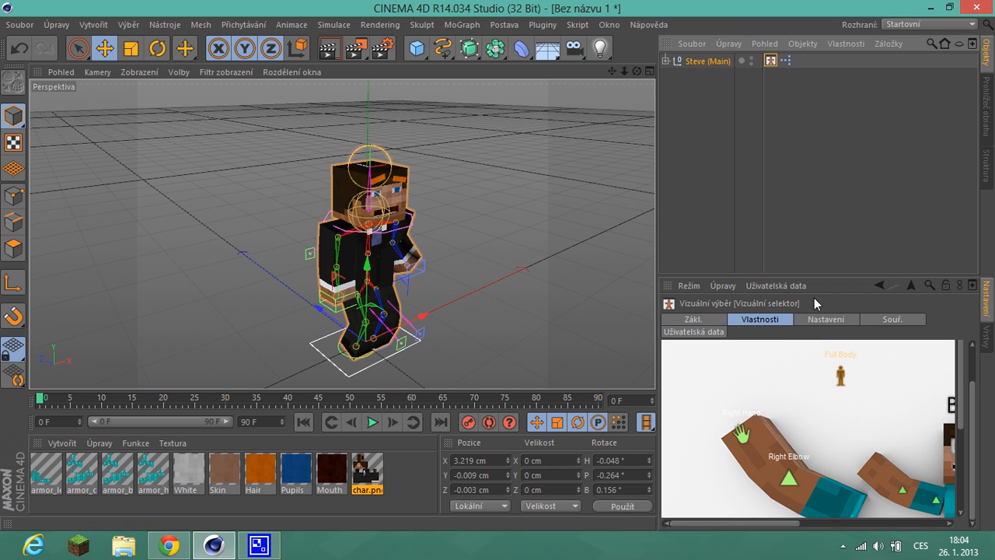
{"action": "double_click", "coordinate": [771, 61]}
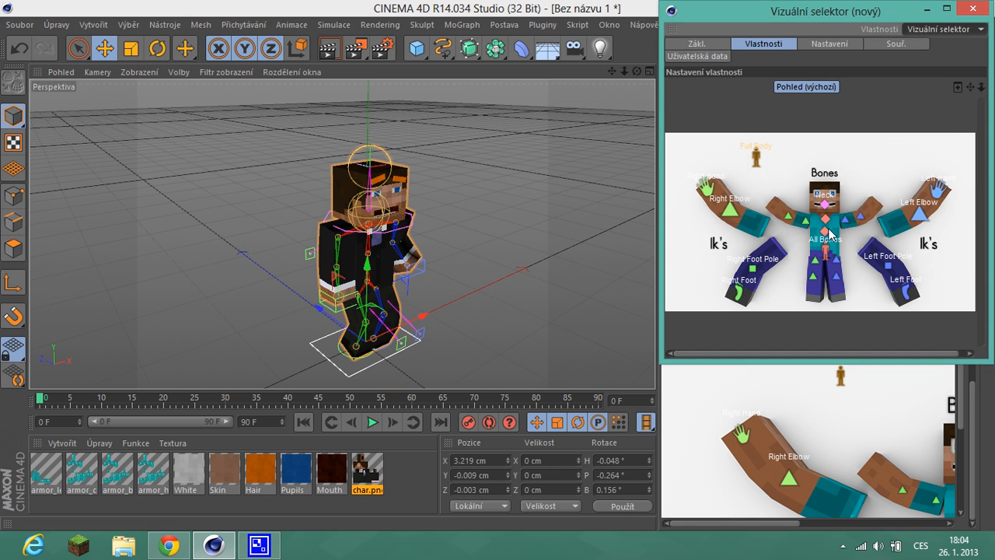
{"action": "left_click", "coordinate": [827, 213]}
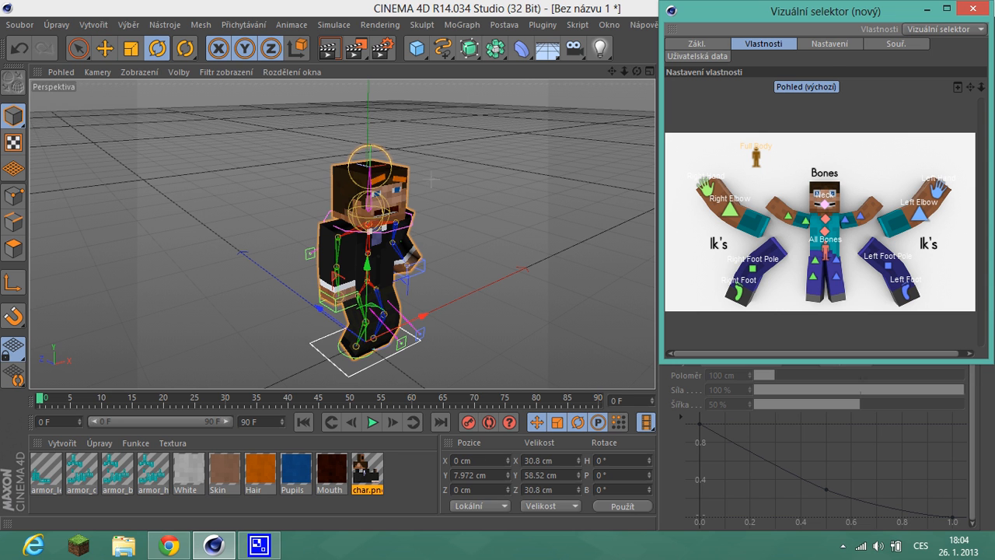
{"action": "key", "text": "r"}
{"action": "left_click_drag", "start_coordinate": [364, 222], "coordinate": [489, 262]}
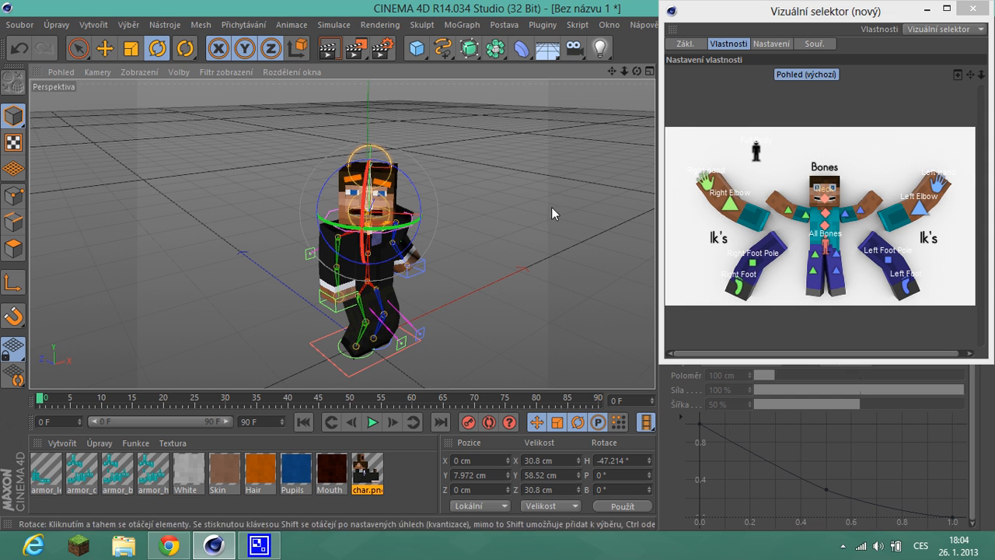
{"action": "left_click", "coordinate": [825, 221]}
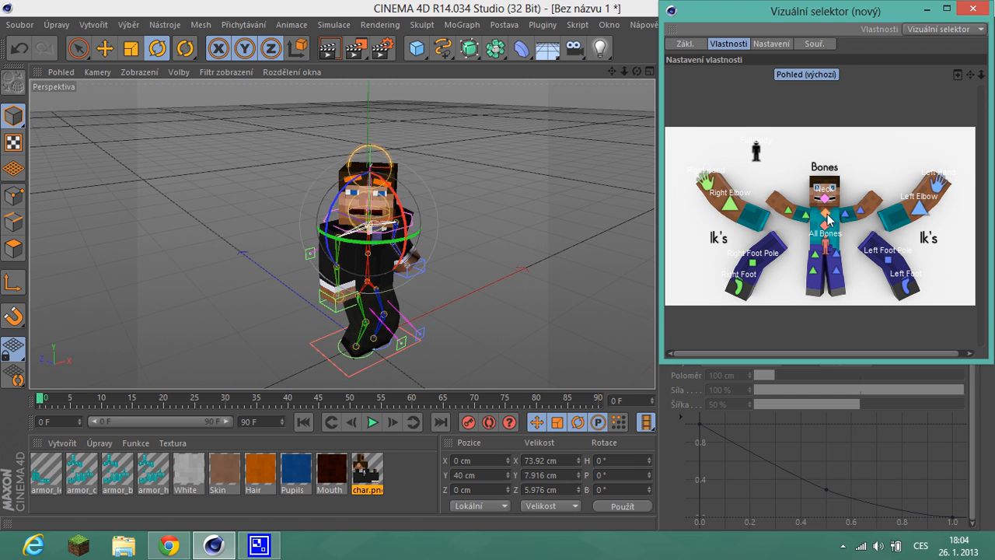
{"action": "mouse_move", "coordinate": [393, 196]}
{"action": "left_mouse_down"}
{"action": "mouse_move", "coordinate": [399, 287]}
{"action": "mouse_move", "coordinate": [373, 185]}
{"action": "mouse_move", "coordinate": [391, 206]}
{"action": "left_mouse_up"}
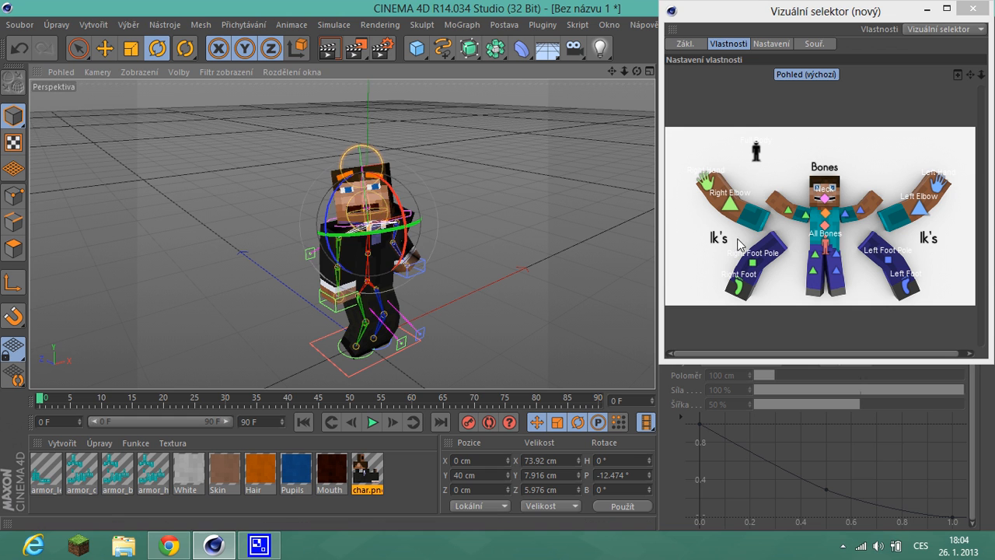
Move the Right Foot control to about Y -51.3 cm and Z -22.5 cm, and close the visual selector window.
{"action": "left_click", "coordinate": [728, 292]}
{"action": "key", "text": "e"}
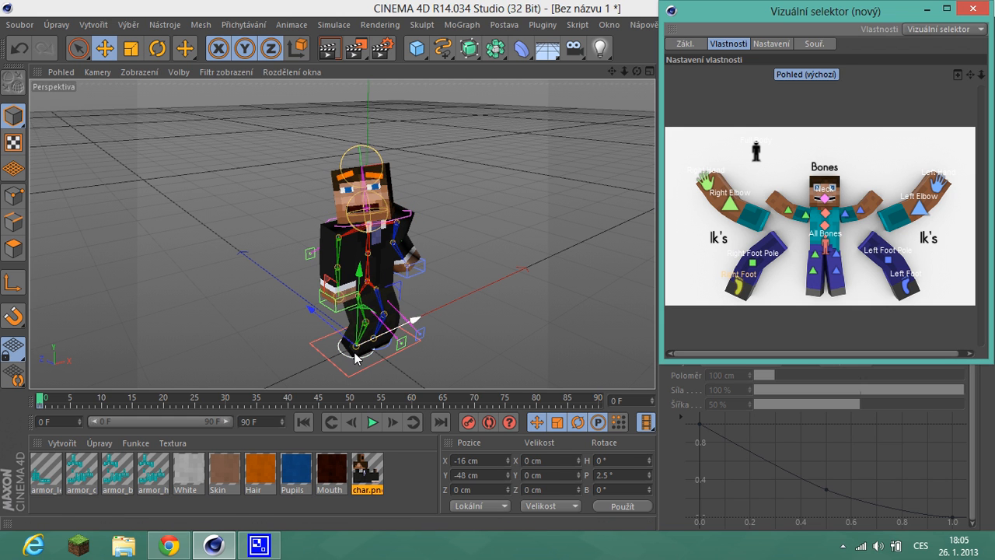
{"action": "left_click_drag", "start_coordinate": [314, 315], "coordinate": [374, 294]}
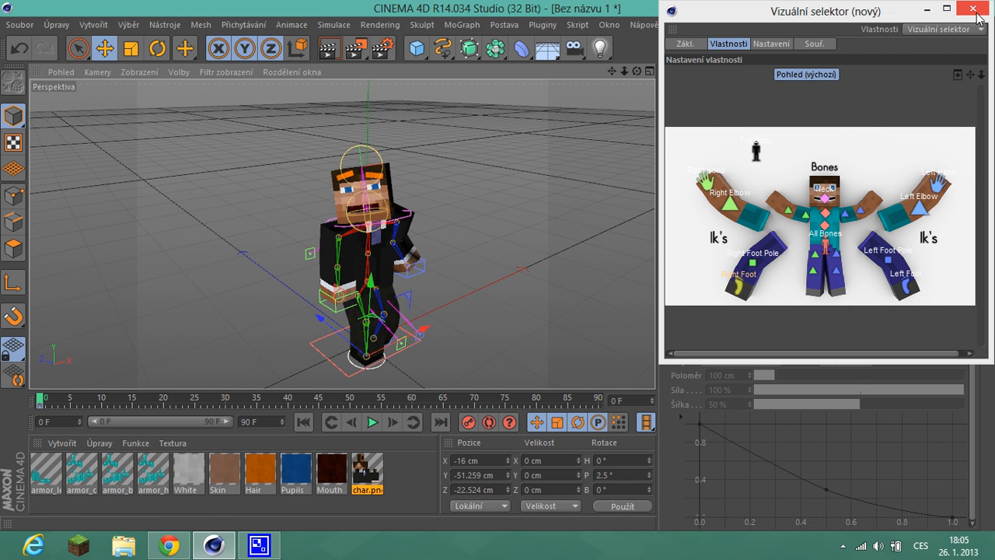
{"action": "left_click_drag", "start_coordinate": [897, 16], "coordinate": [750, 117]}
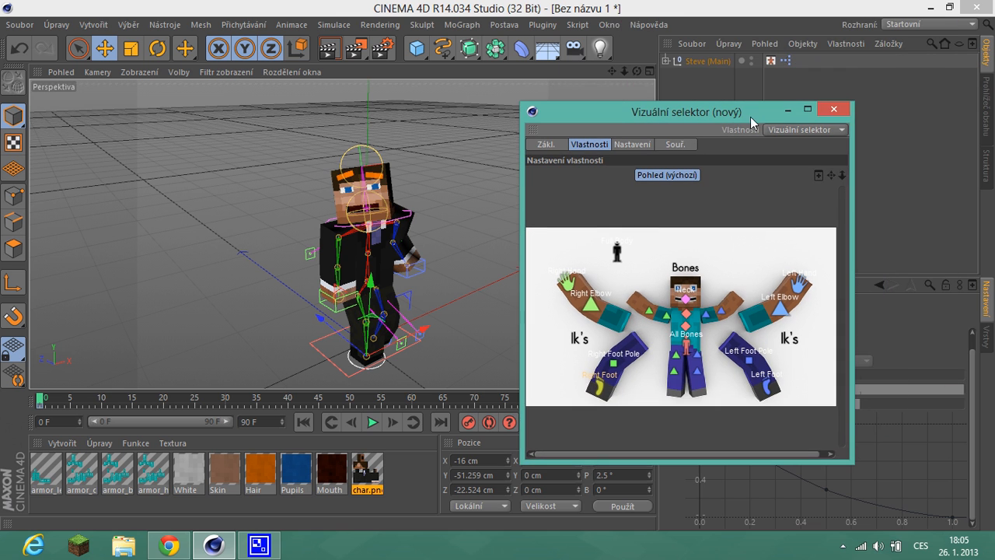
{"action": "left_click", "coordinate": [835, 110]}
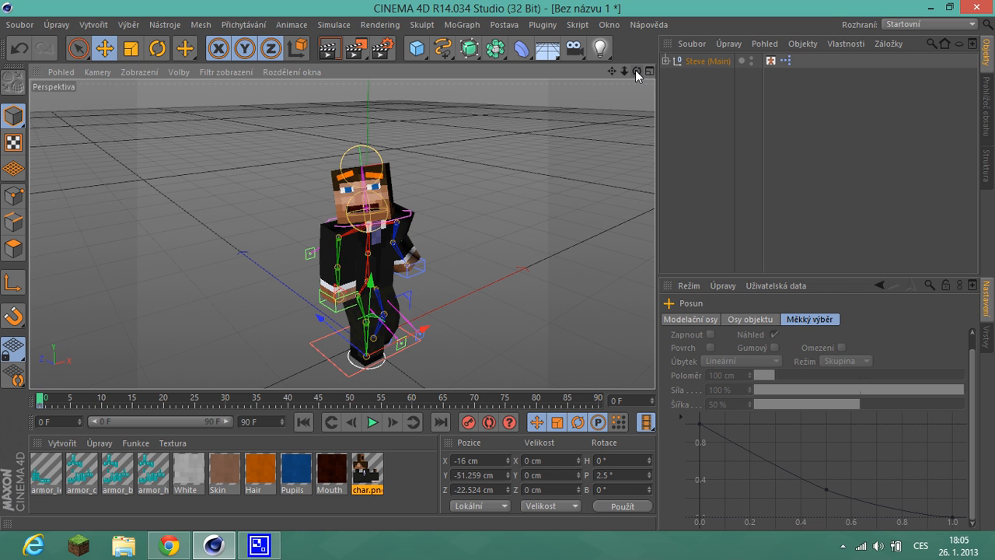
Examine the posed character with its new skin from several angles and distances.
{"action": "left_click_drag", "start_coordinate": [635, 70], "coordinate": [497, 265]}
{"action": "left_click_drag", "start_coordinate": [555, 271], "coordinate": [536, 256], "text": "alt"}
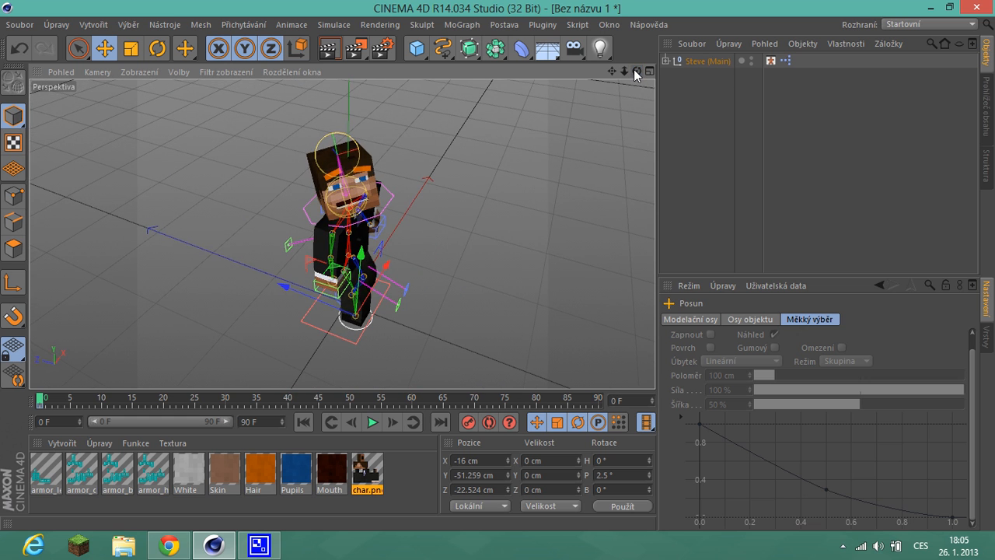
{"action": "left_click_drag", "start_coordinate": [634, 70], "coordinate": [497, 265]}
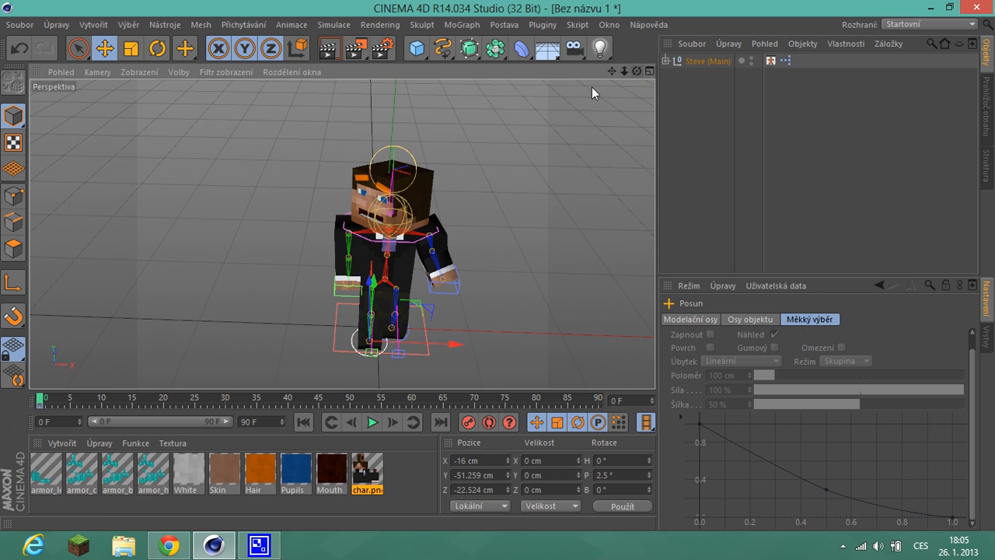
{"action": "scroll", "coordinate": [506, 138], "scroll_direction": "down", "scroll_amount": 3}
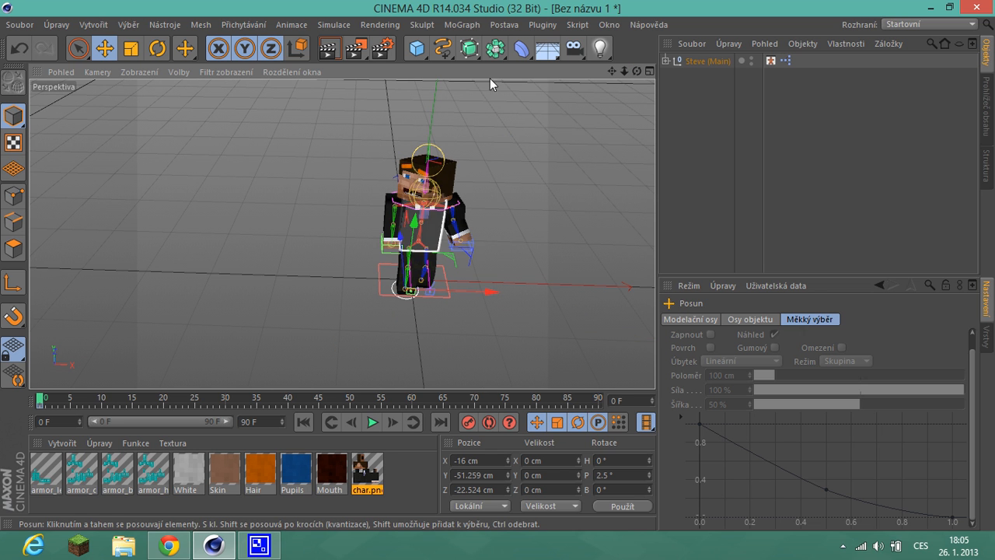
{"action": "scroll", "coordinate": [303, 224], "scroll_direction": "up", "scroll_amount": 4}
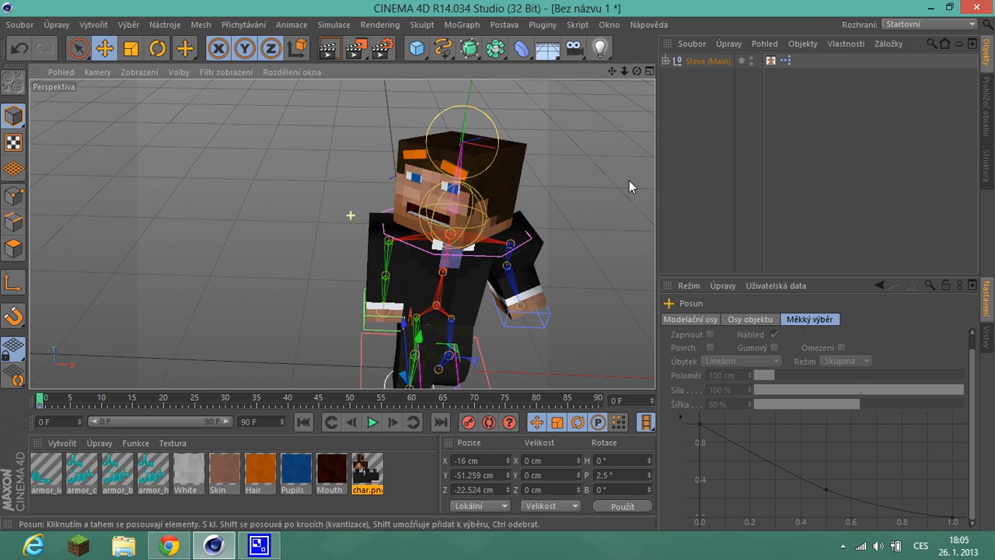
{"action": "scroll", "coordinate": [509, 200], "scroll_direction": "down", "scroll_amount": 3}
{"action": "scroll", "coordinate": [506, 210], "scroll_direction": "up", "scroll_amount": 5}
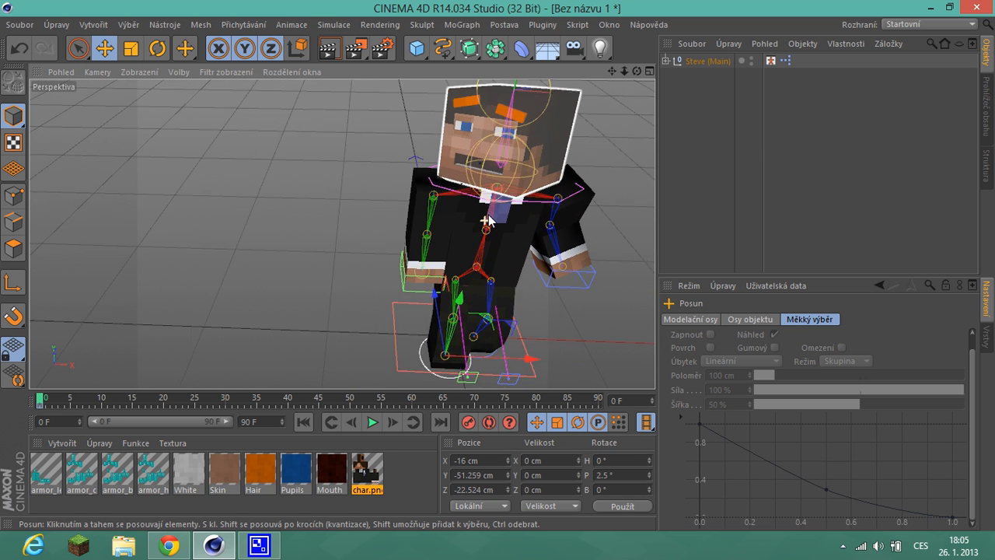
{"action": "scroll", "coordinate": [486, 221], "scroll_direction": "down", "scroll_amount": 5}
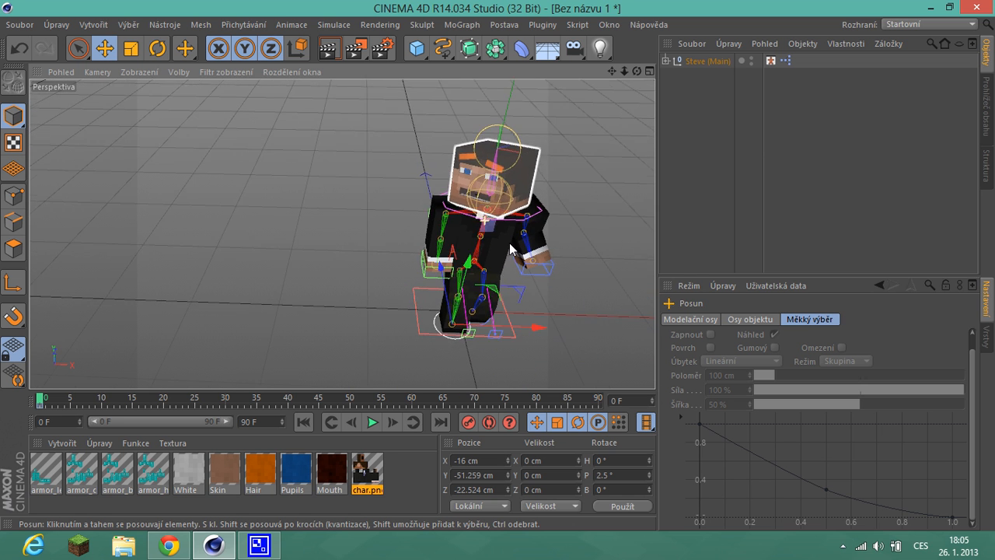